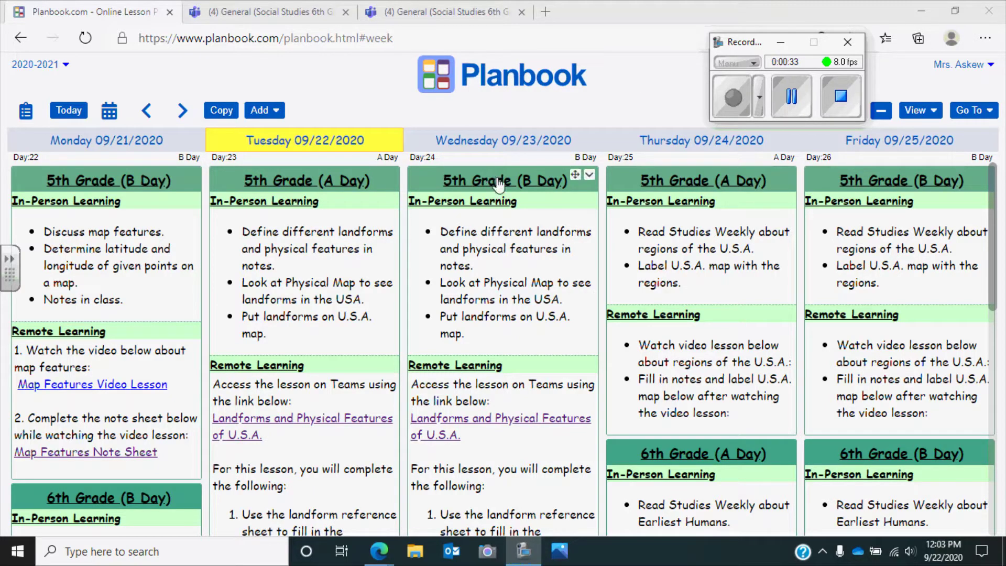
Review Tuesday's 6th Grade remote lesson in Planbook and locate the Studying Geography assignment in the Teams class's assigned list.
scroll(318, 273, "down", 4)
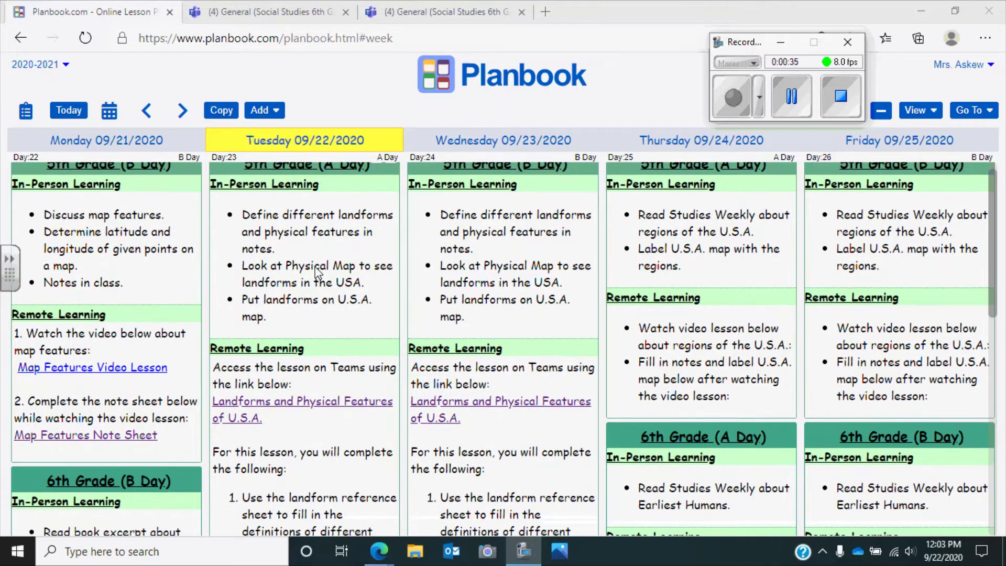
scroll(318, 273, "down", 6)
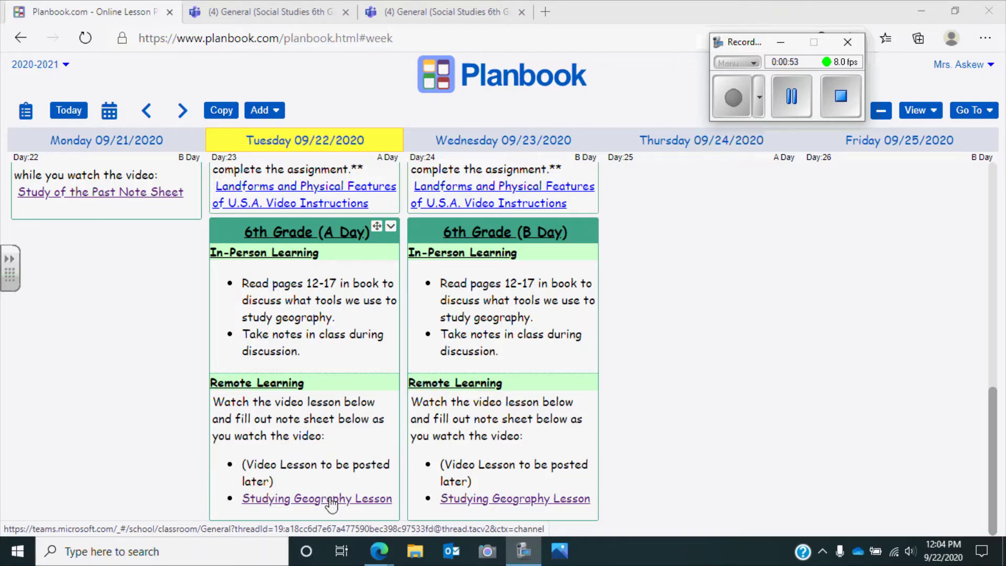
left_click(283, 7)
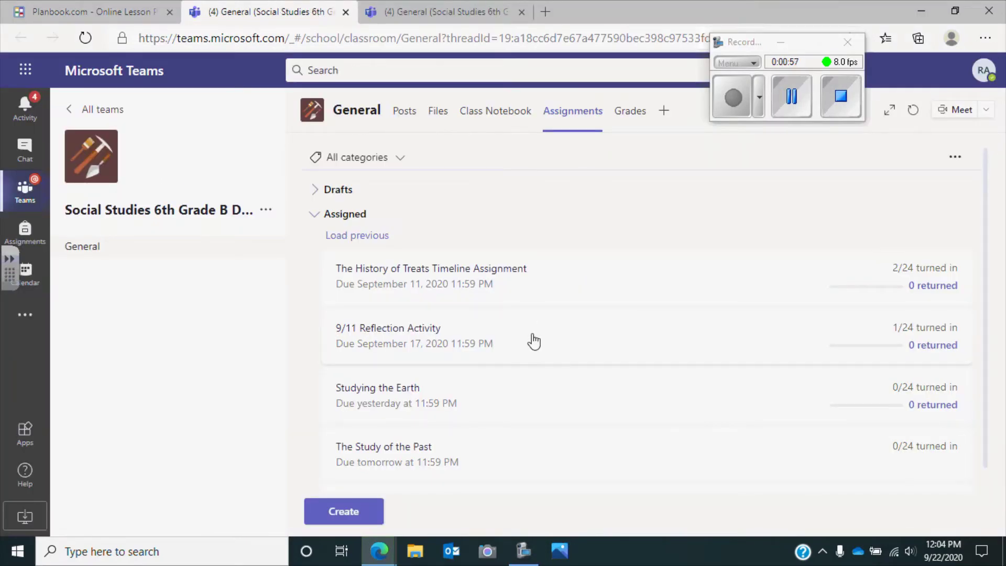
scroll(534, 341, "down", 2)
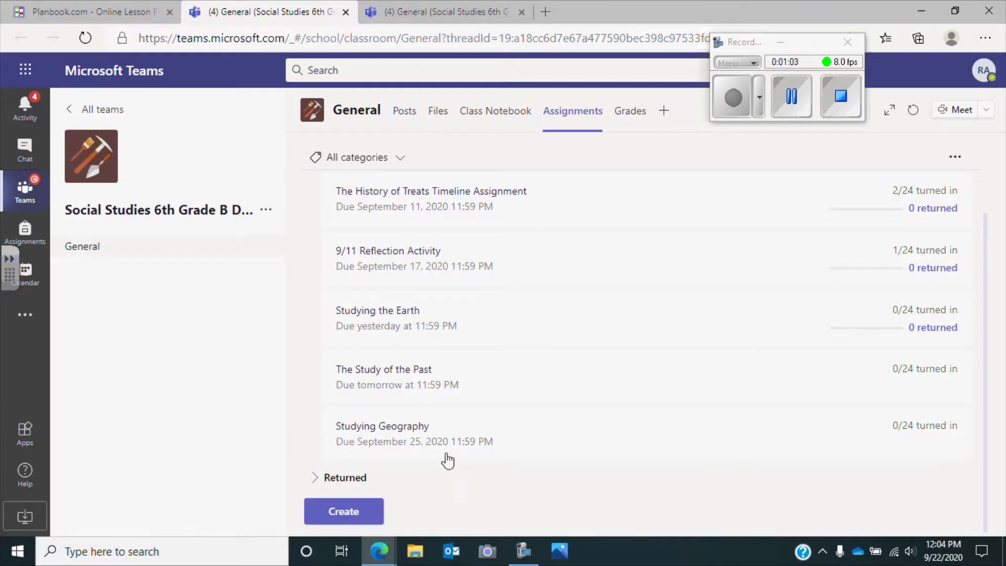
Open Studying Geography Notes.pptx from the Studying Geography assignment for editing in the browser.
left_click(480, 8)
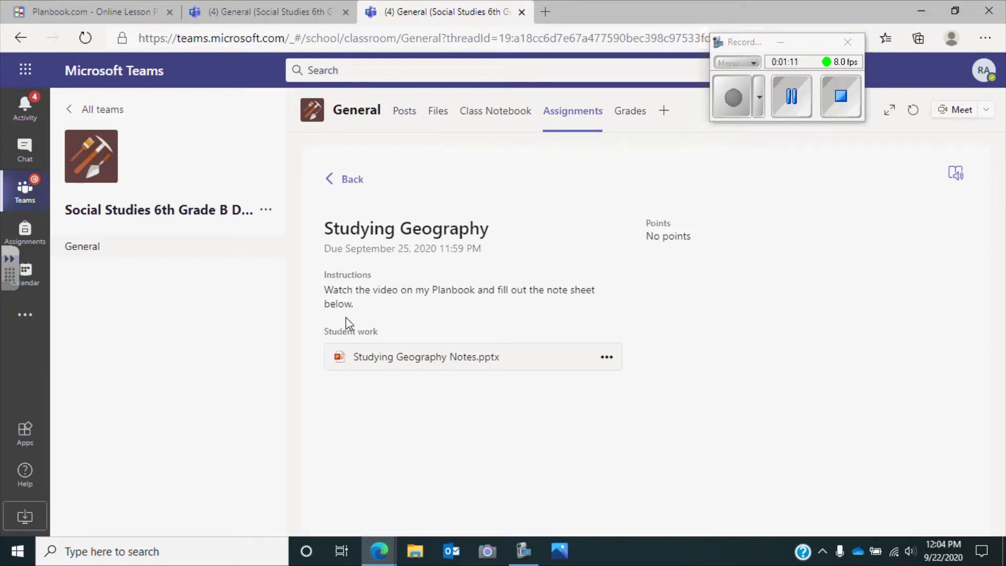
left_click(437, 354)
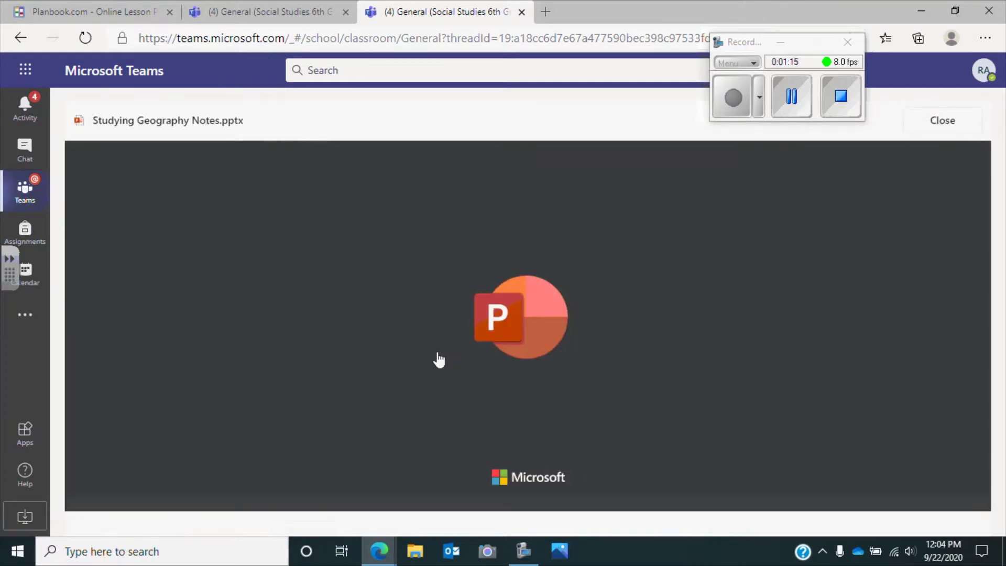
left_click(782, 43)
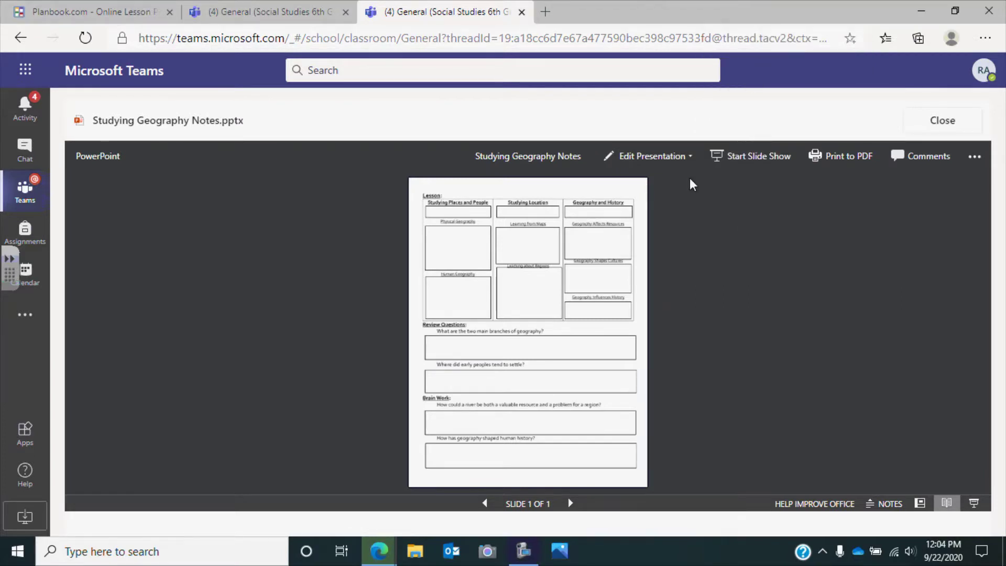
left_click(675, 160)
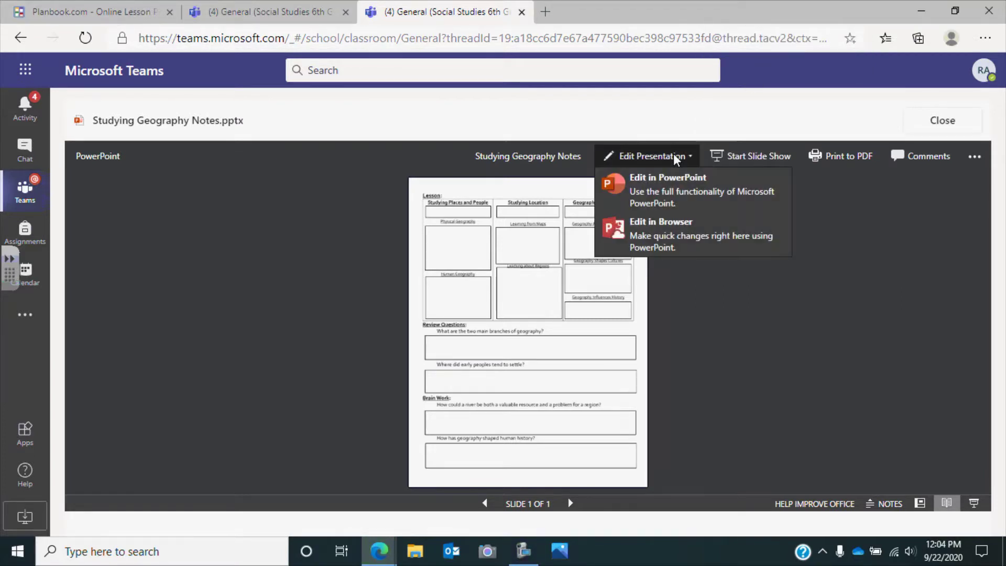
left_click(688, 244)
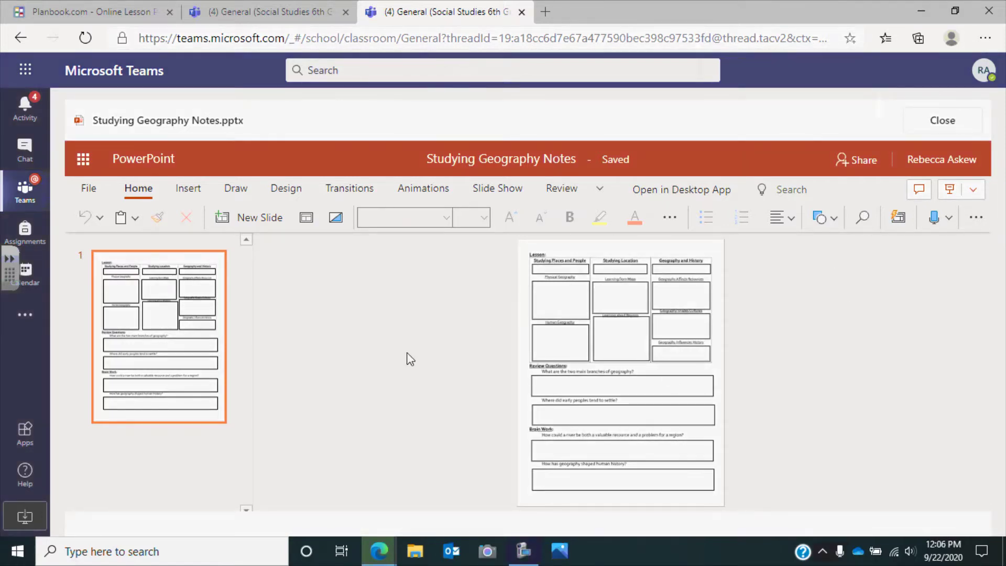
Set the slide zoom to 100%.
left_click(600, 193)
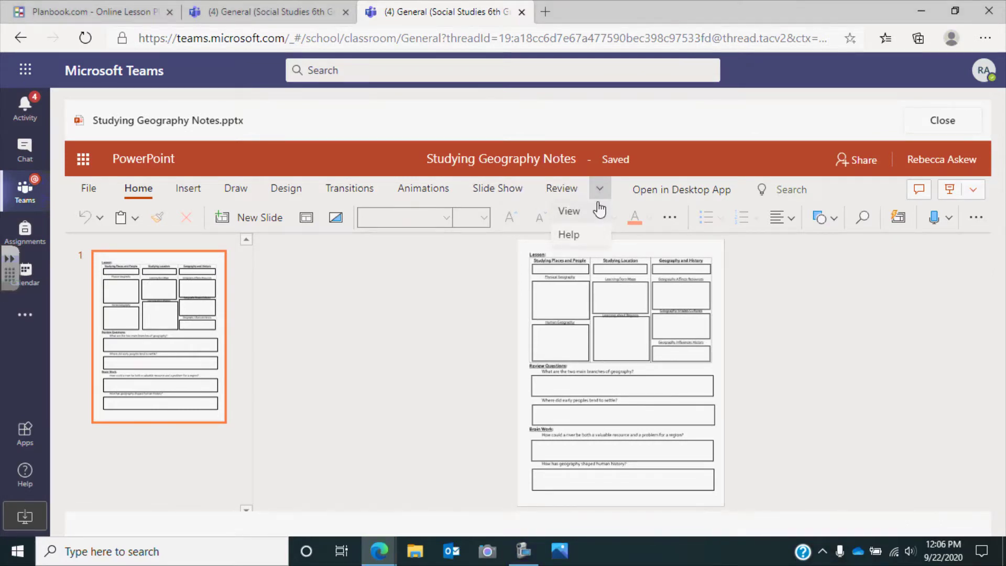
left_click(598, 209)
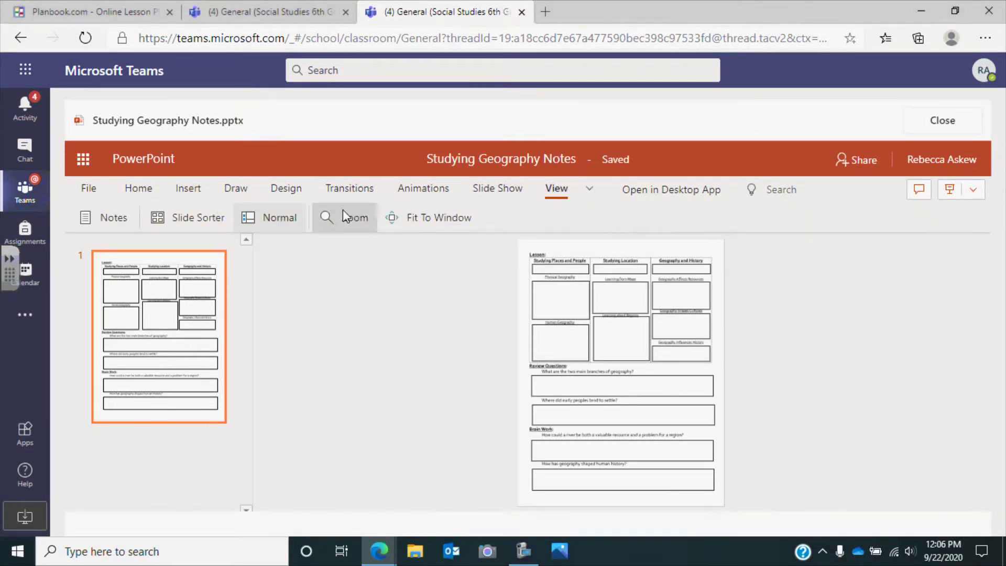
left_click(343, 215)
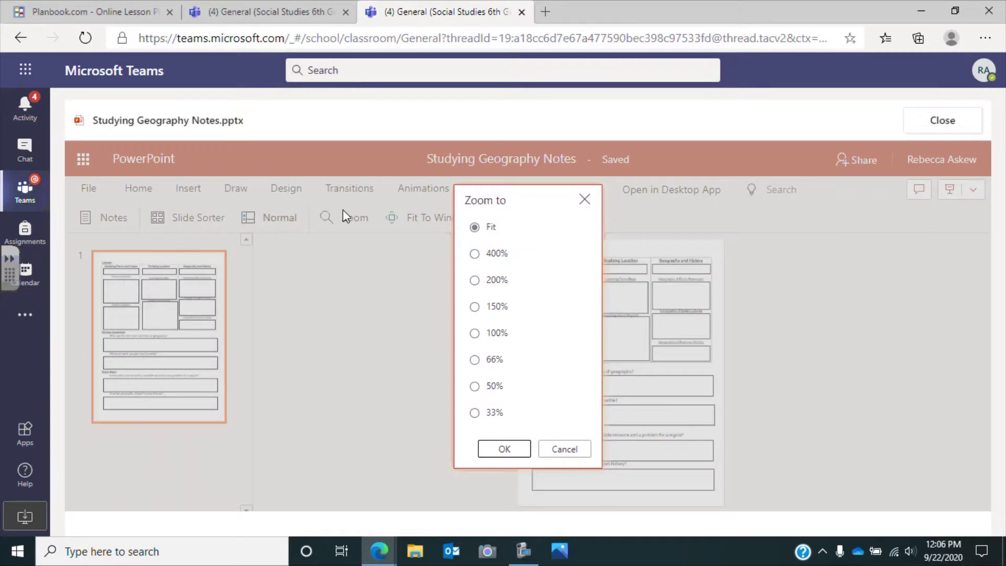
left_click(482, 334)
left_click(508, 450)
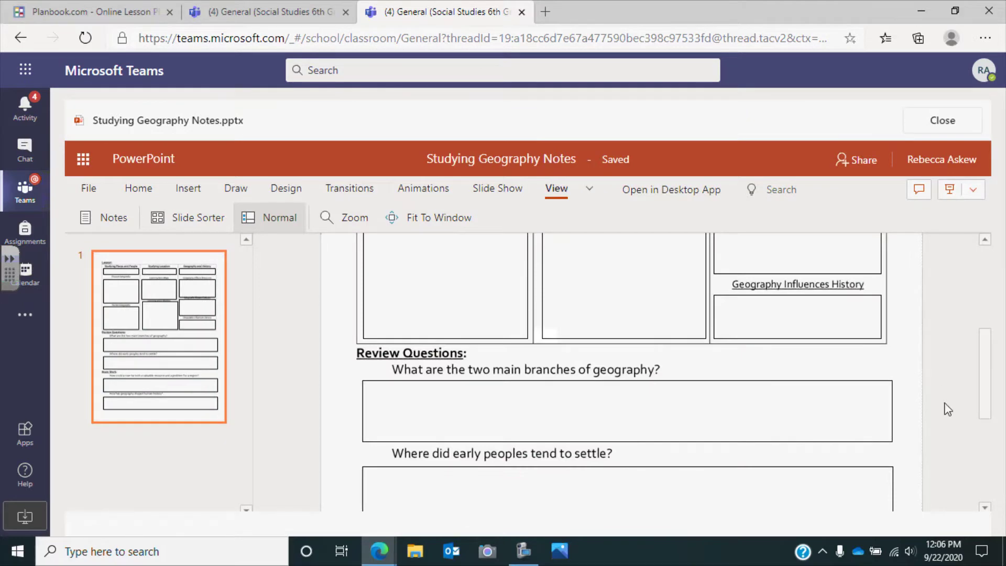
Fill the box under Studying Places and People with "The study of earth's physical and cultural features".
scroll(946, 410, "down", 1)
scroll(947, 408, "up", 5)
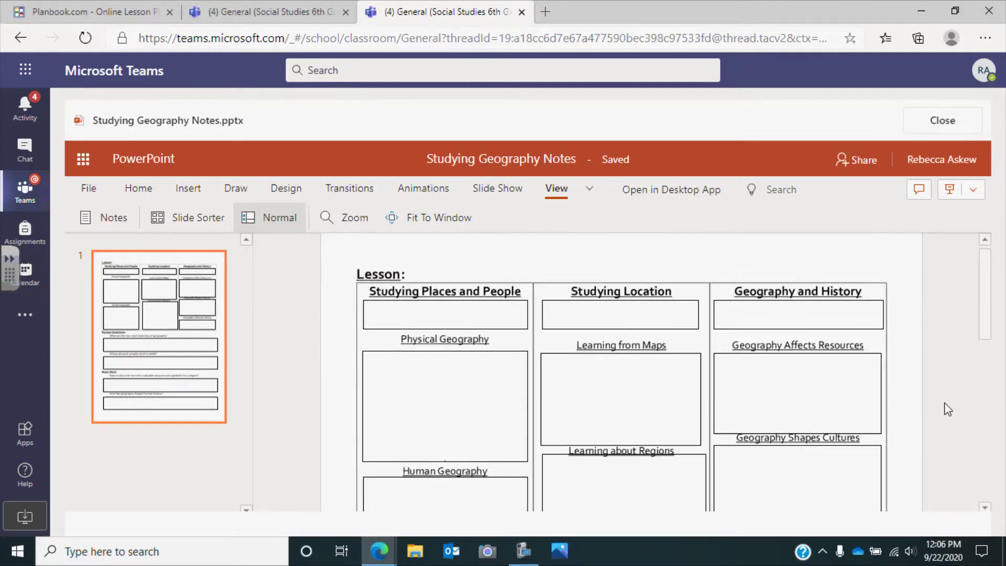
scroll(947, 409, "down", 1)
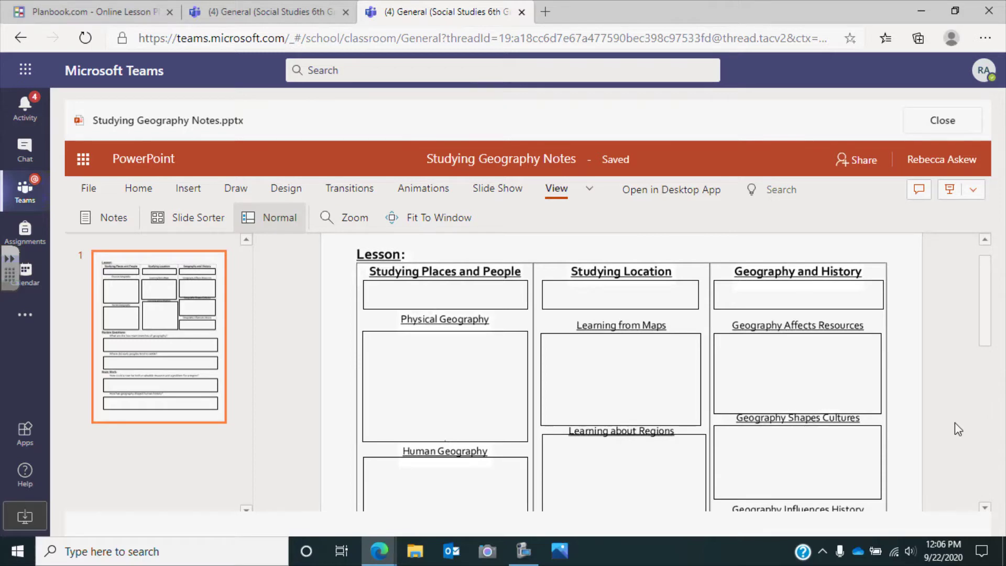
left_click(376, 289)
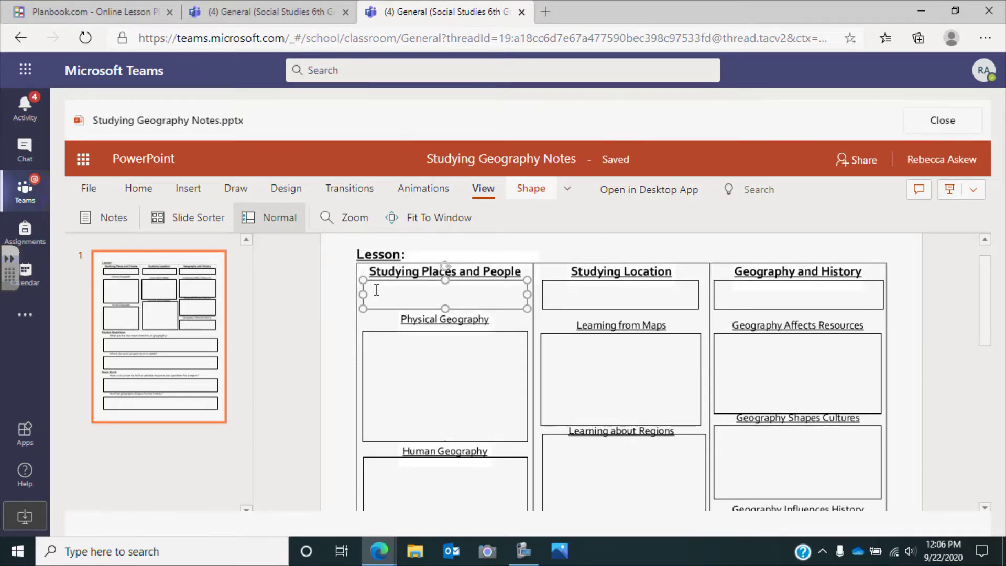
type("The s")
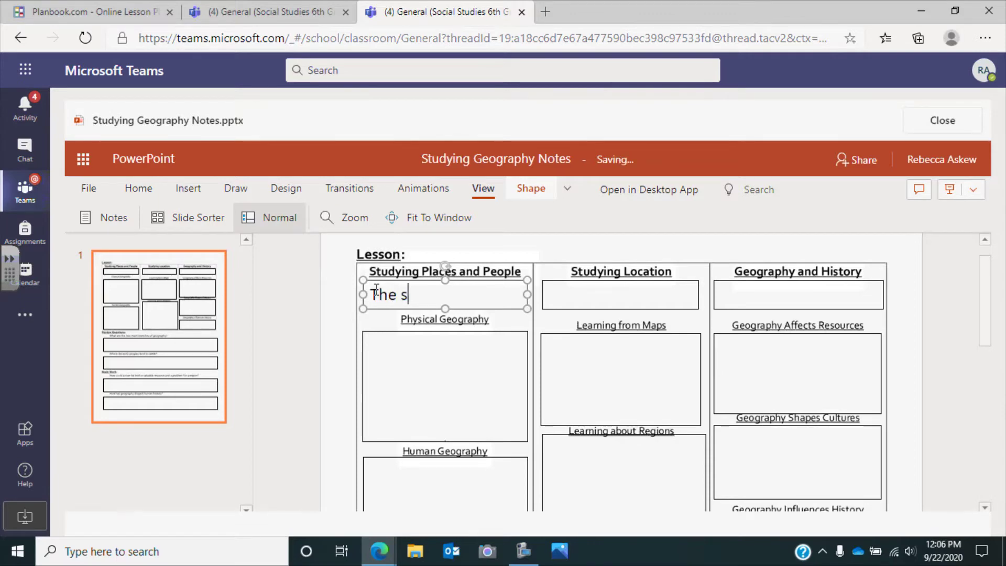
type("tudy of ea")
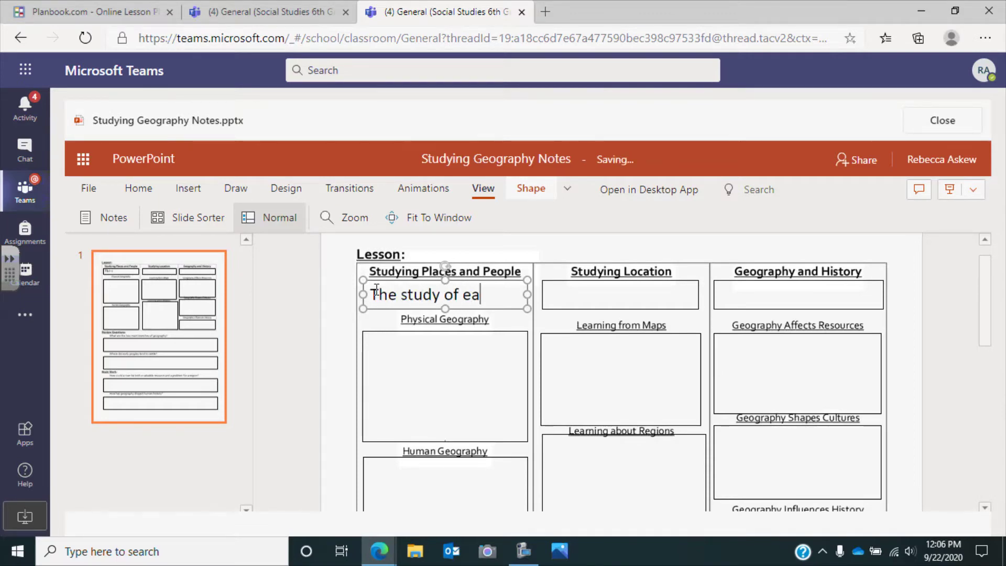
type("th's physi")
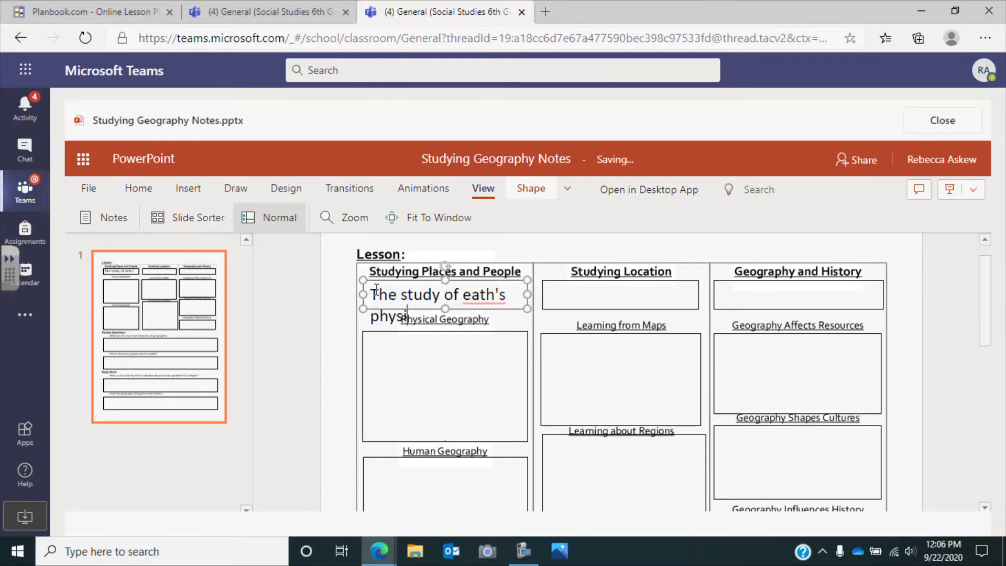
type("cal and cu")
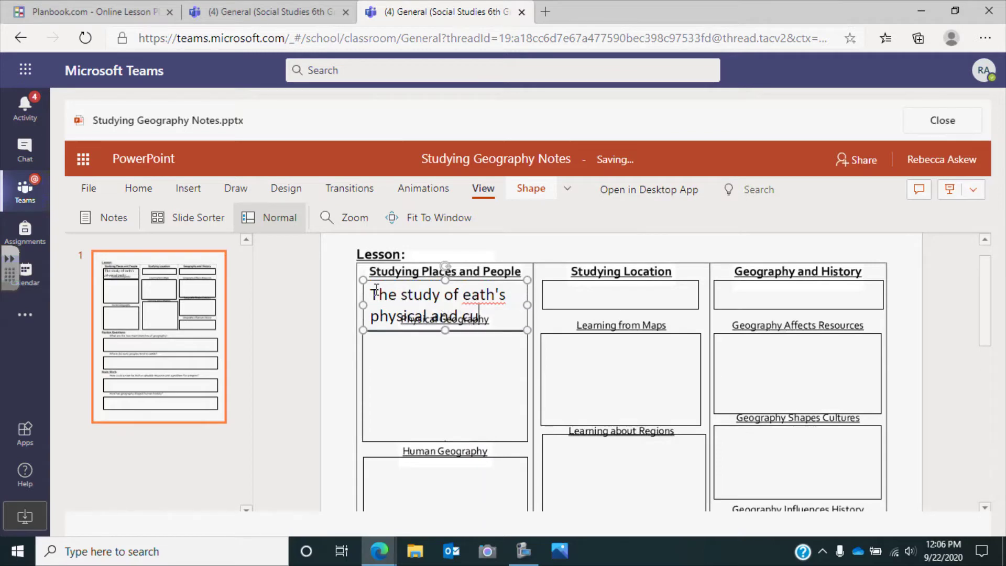
type("ltural ")
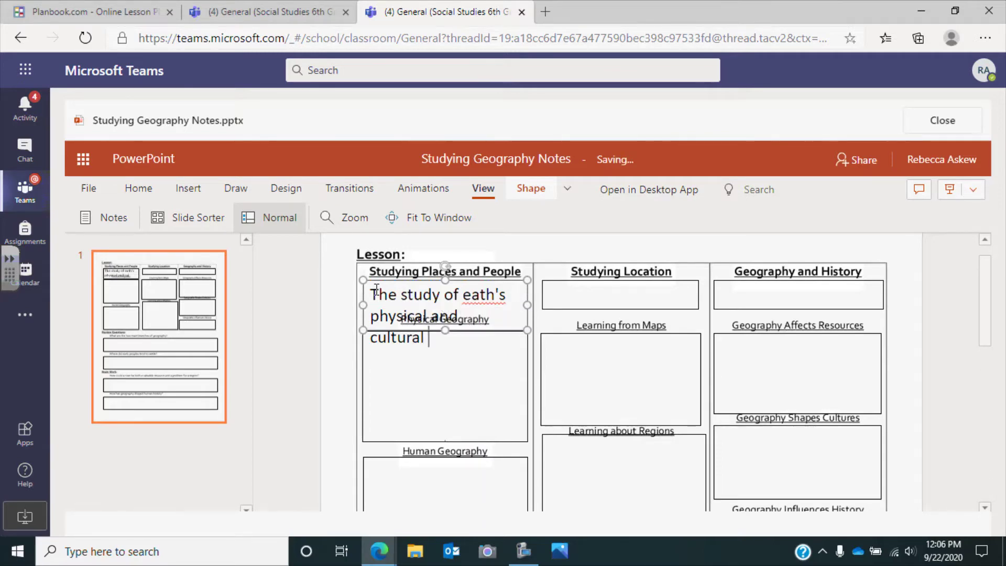
type("features")
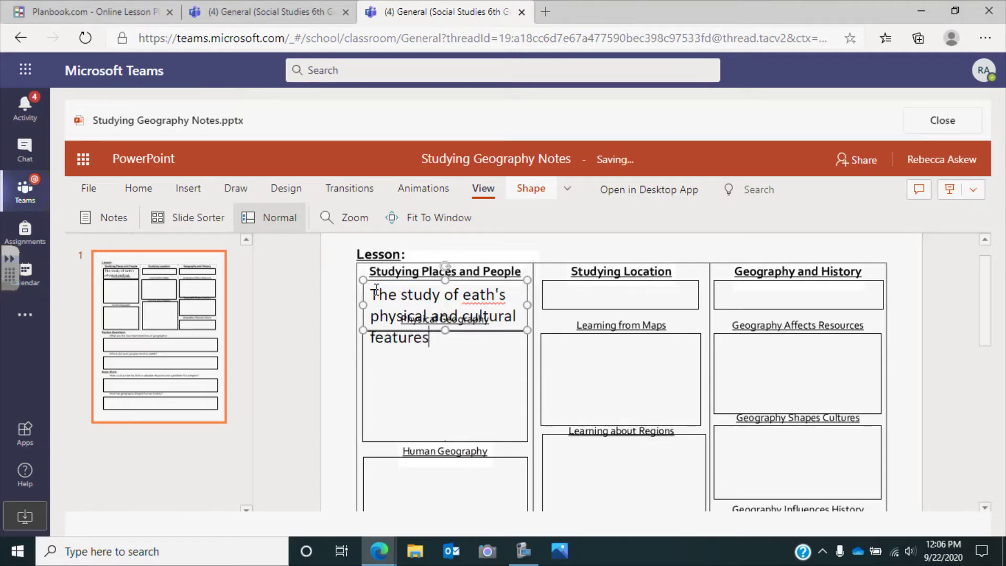
left_click(478, 296)
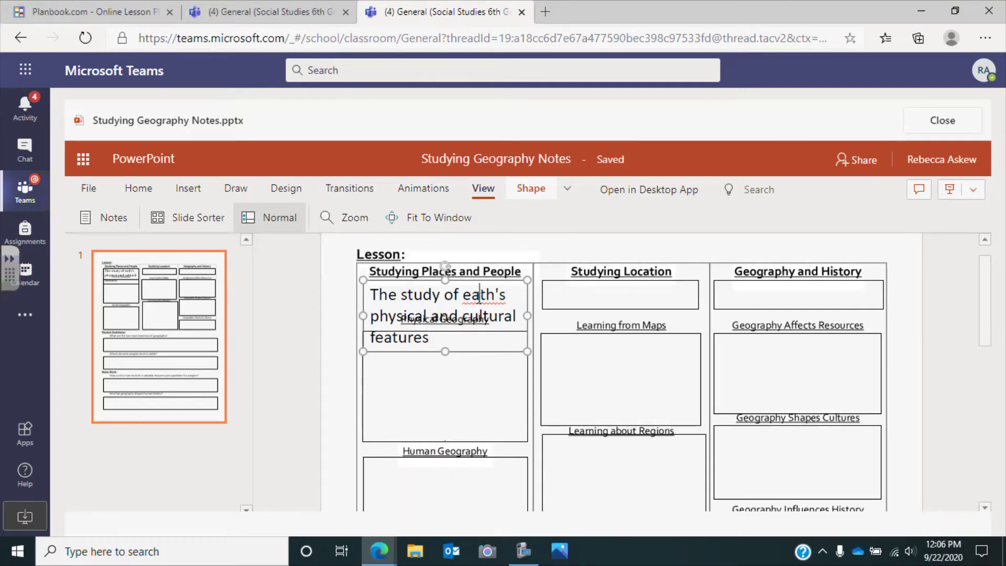
type("r")
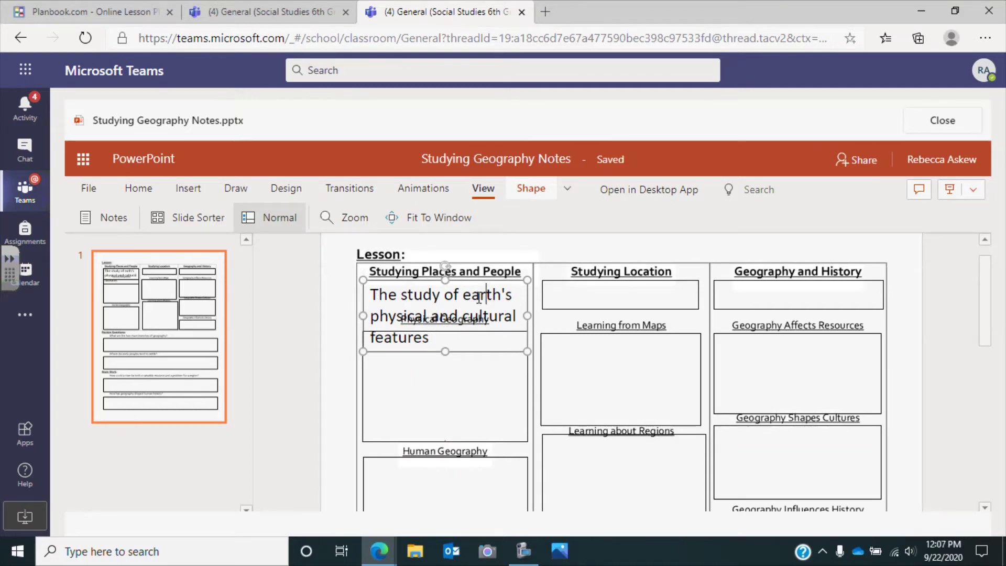
Set the font size of the Studying Places and People answer to 12.
left_click(437, 335)
left_click(398, 312)
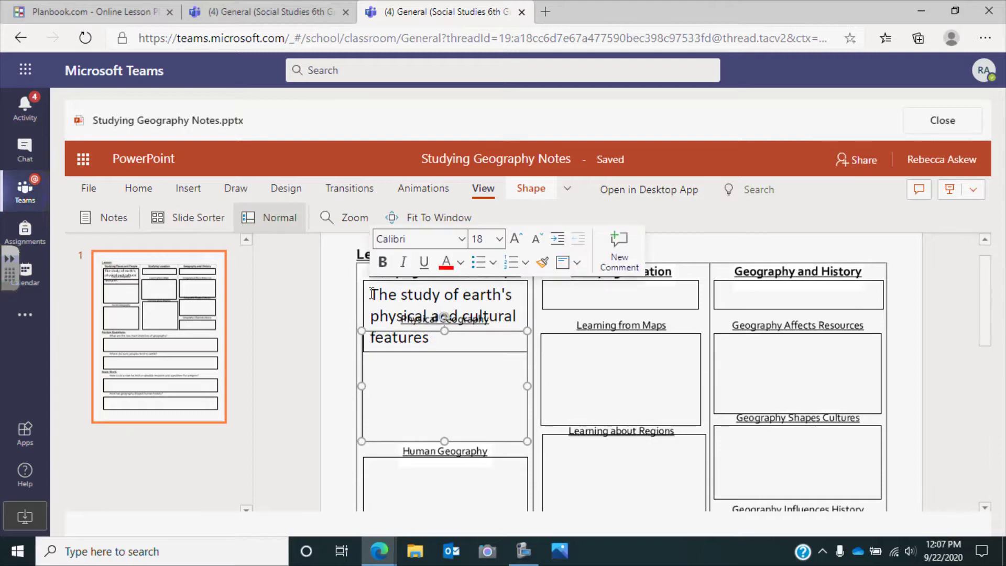
key("ctrl+a")
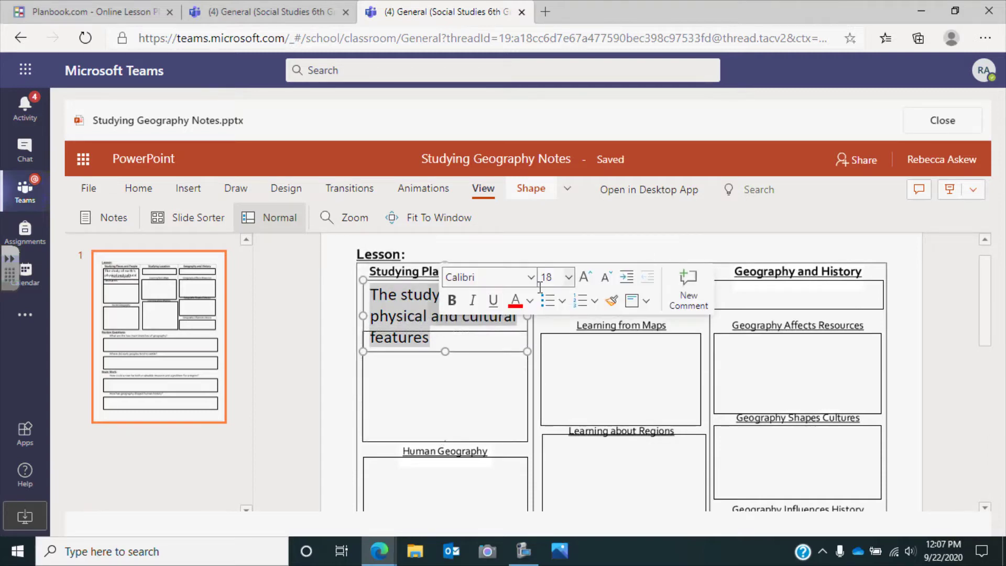
left_click(568, 278)
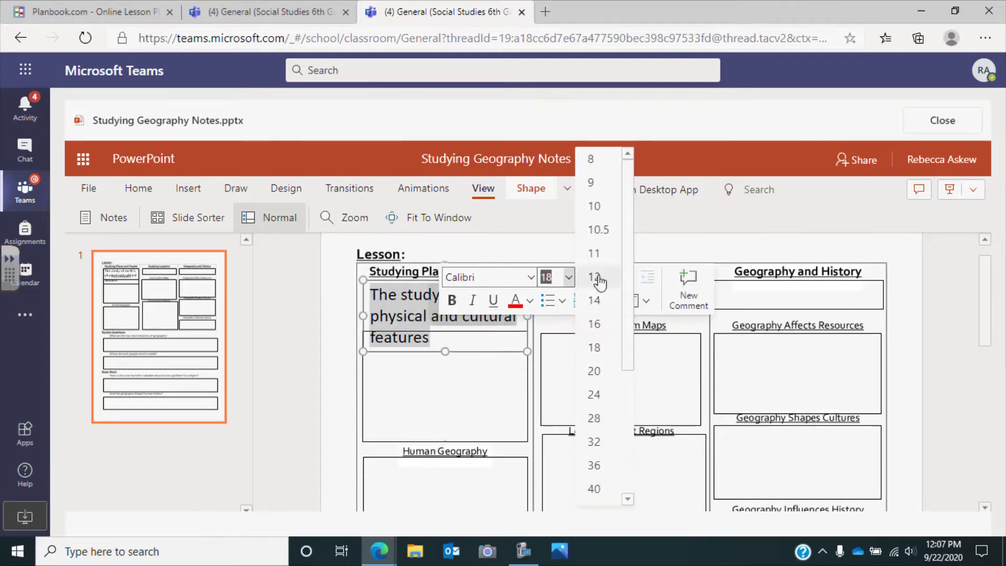
left_click(593, 277)
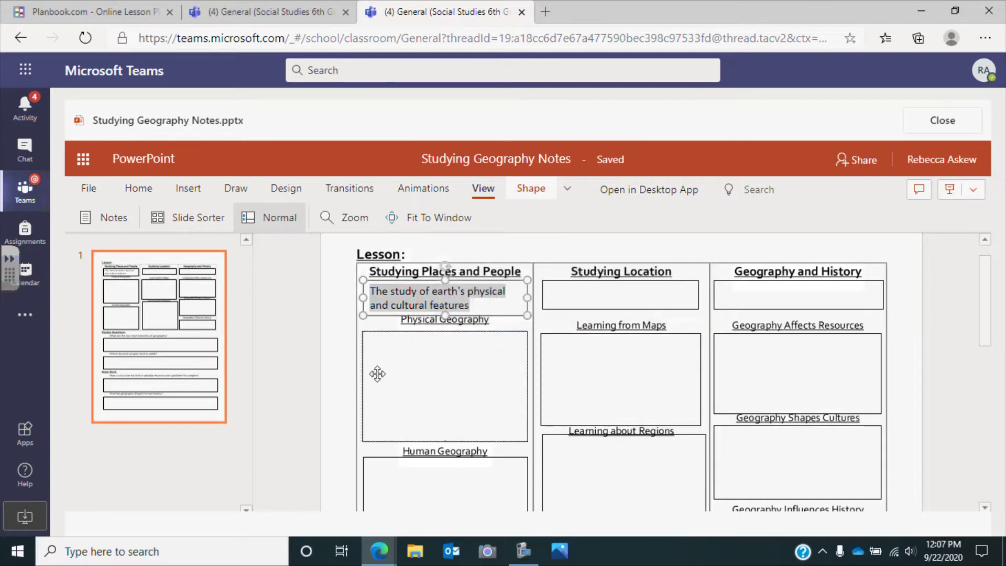
left_click(299, 387)
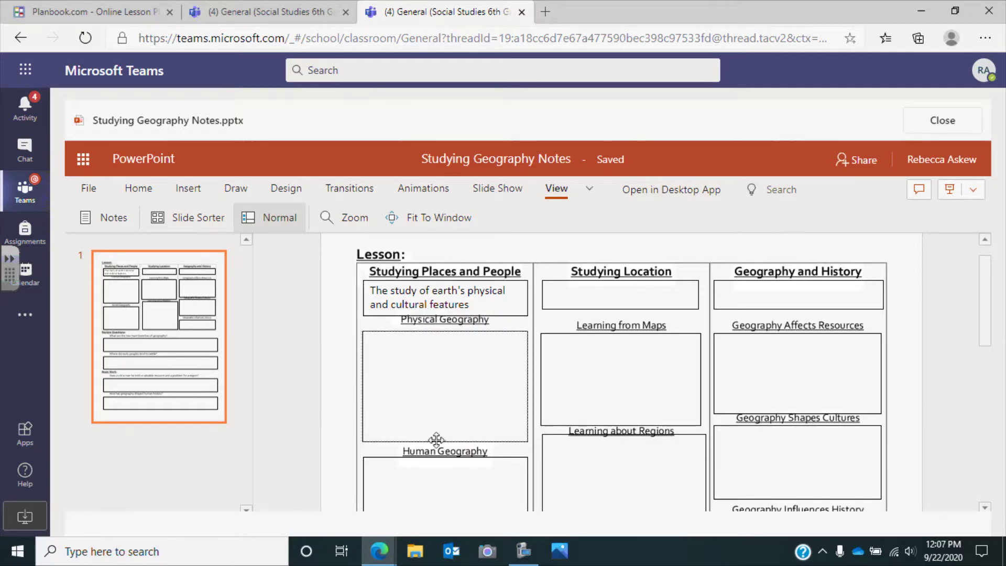
Fill the Physical Geography box with "The study of the earth's land and features".
scroll(303, 463, "down", 1)
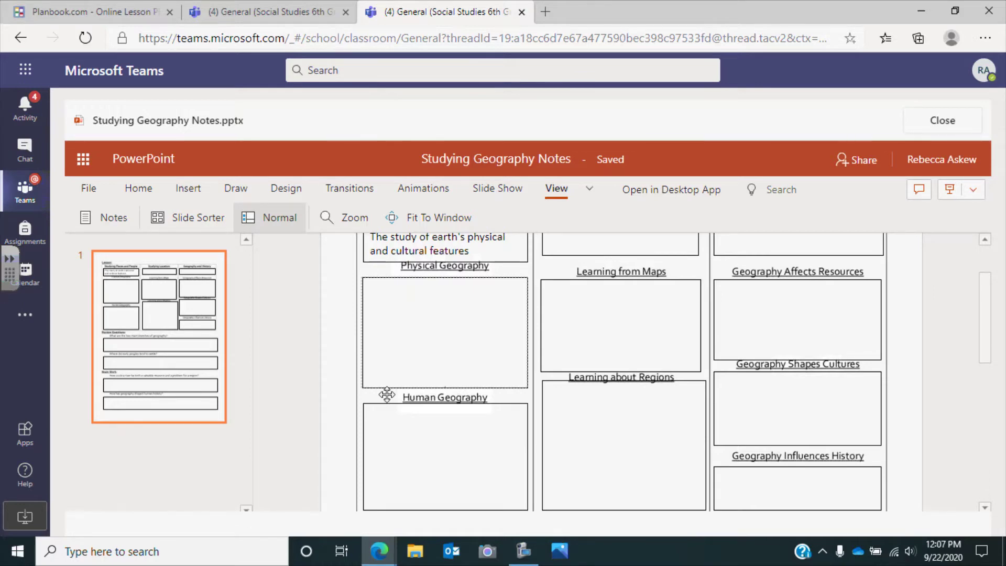
left_click(439, 284)
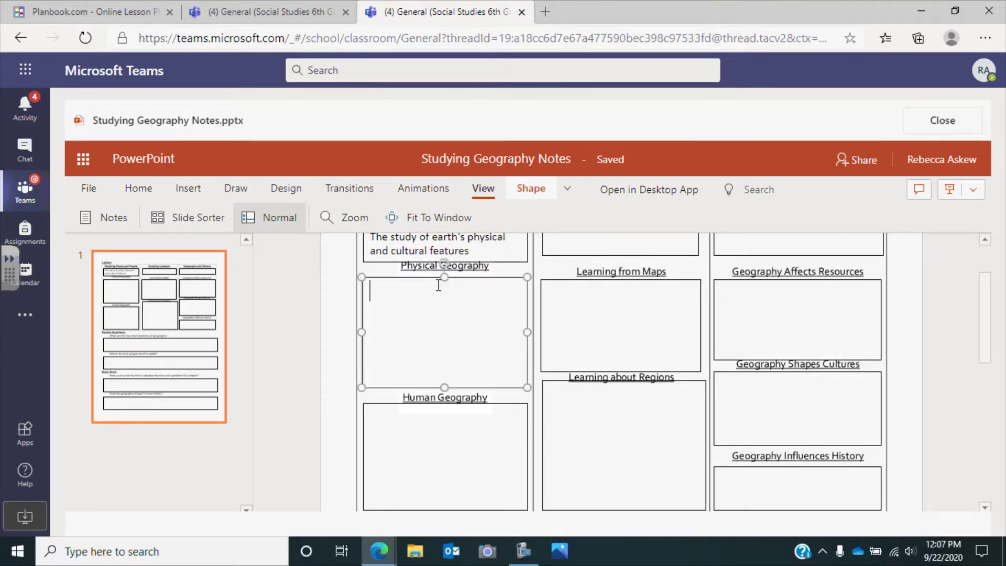
type("The stu")
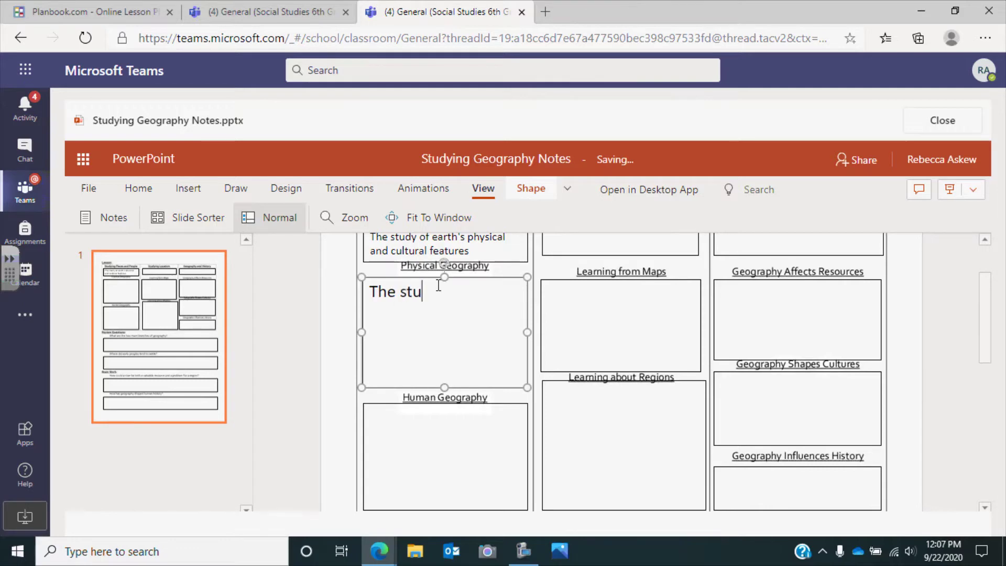
type("dy of the earth's la")
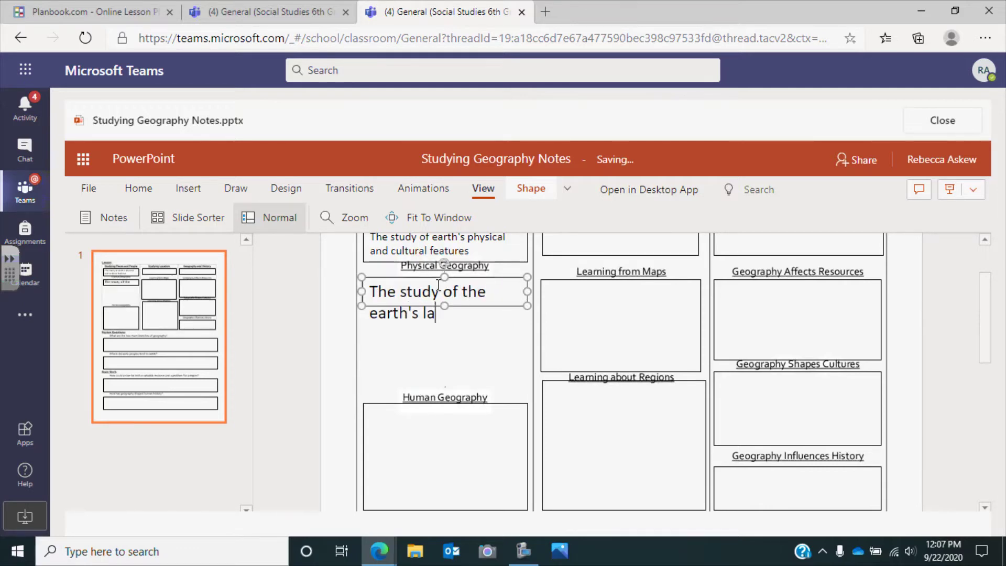
type("nd and fe")
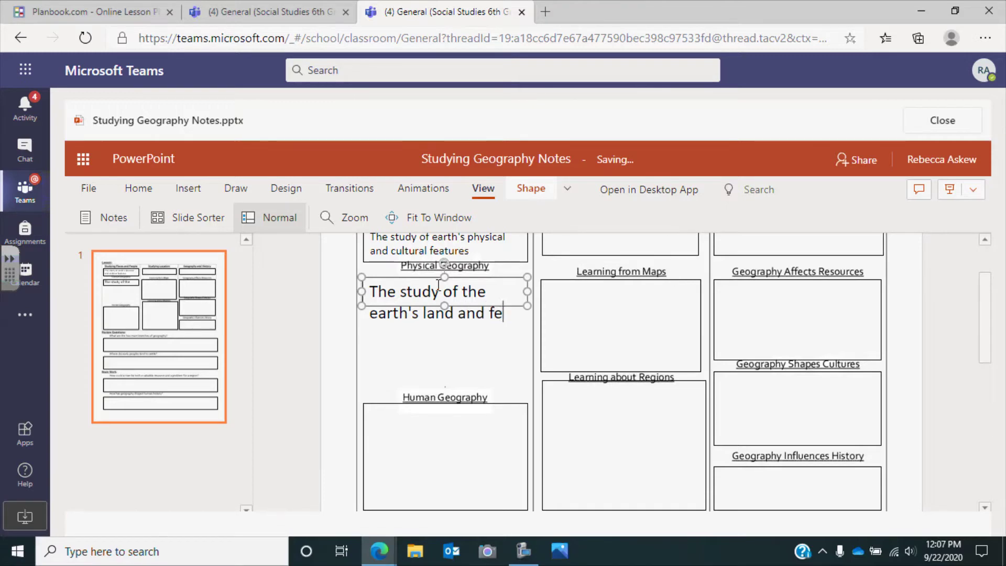
type("atures")
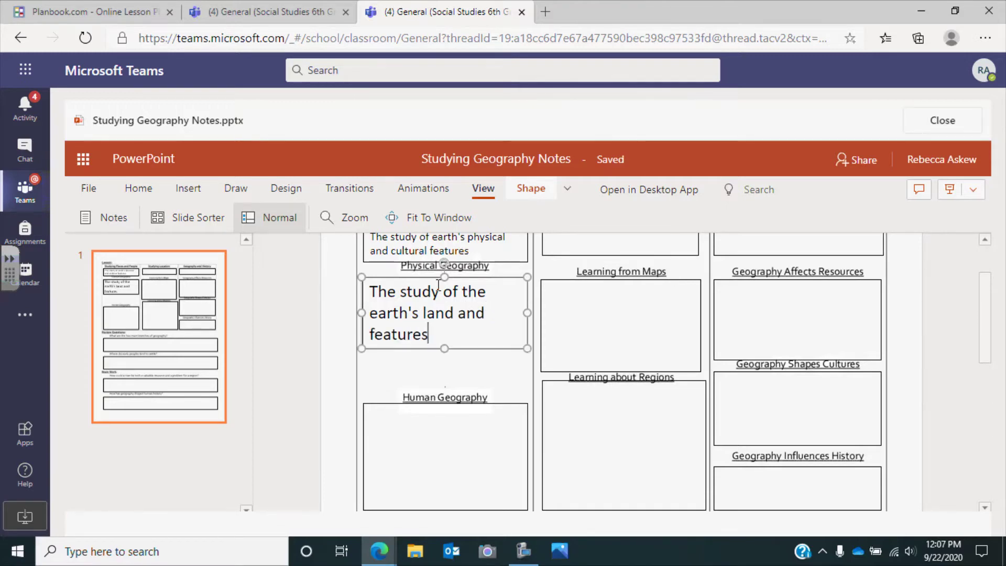
Set the font size of the Physical Geography answer to 12.
key("shift+Up")
key("shift+Up")
key("shift+Home")
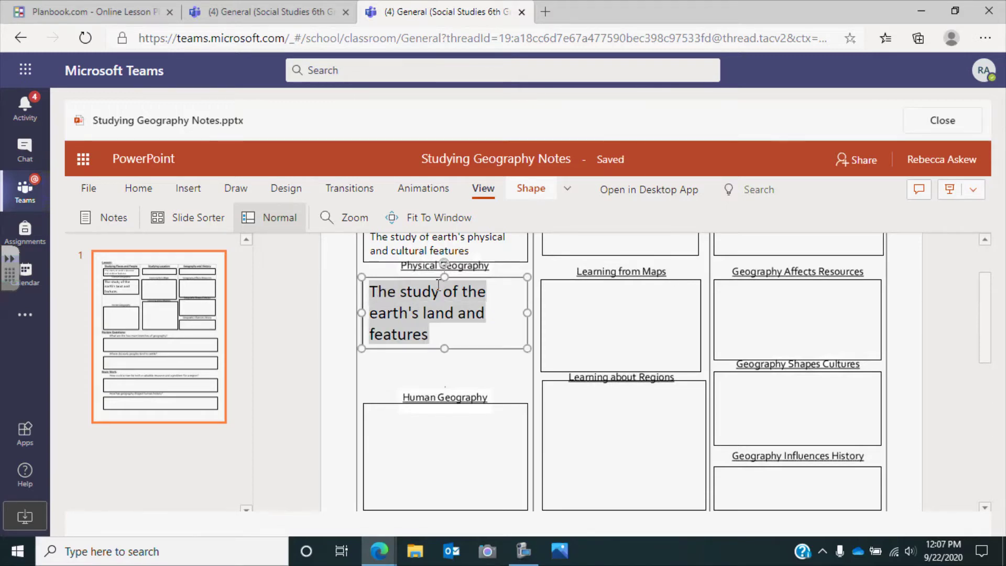
right_click(436, 297)
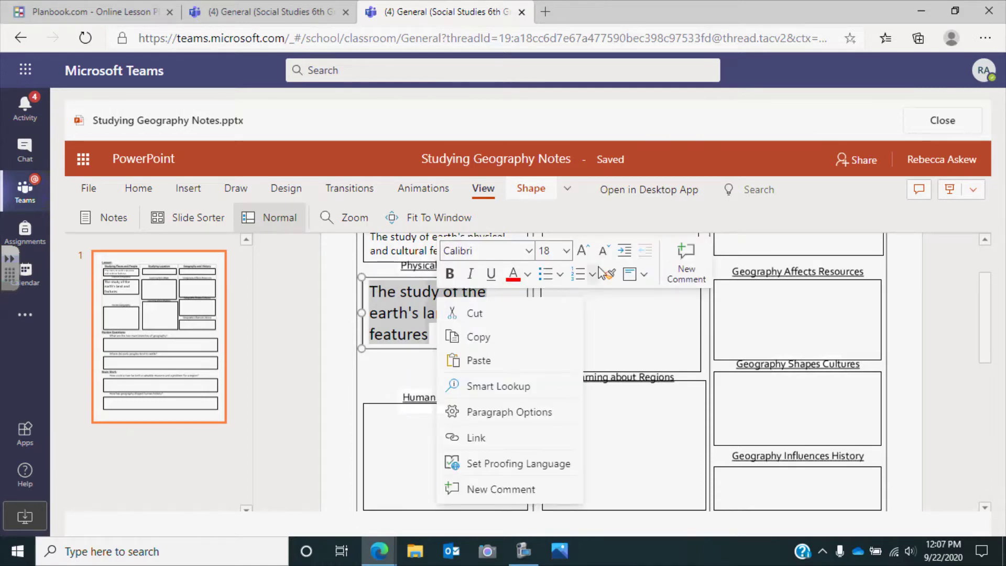
left_click(566, 250)
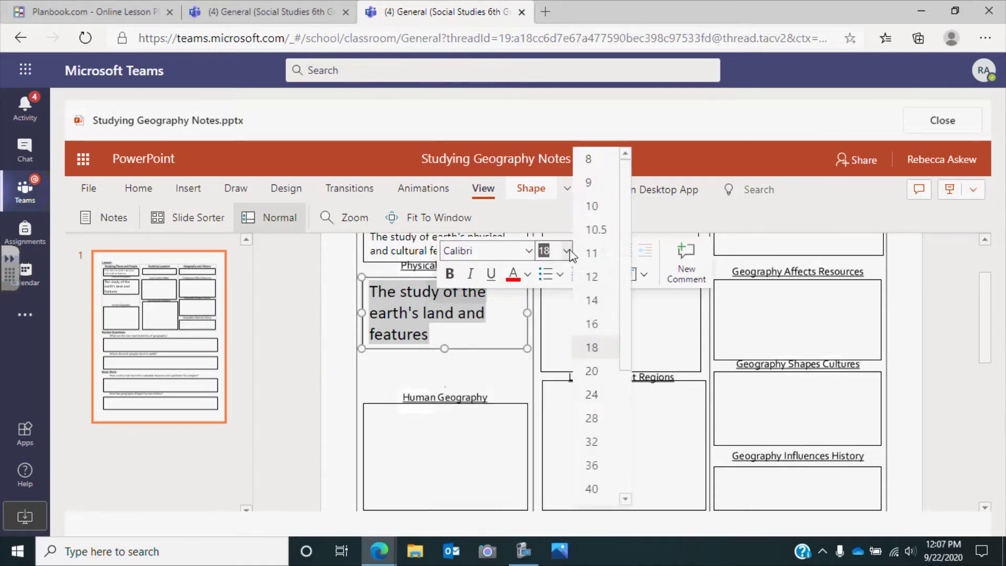
left_click(591, 276)
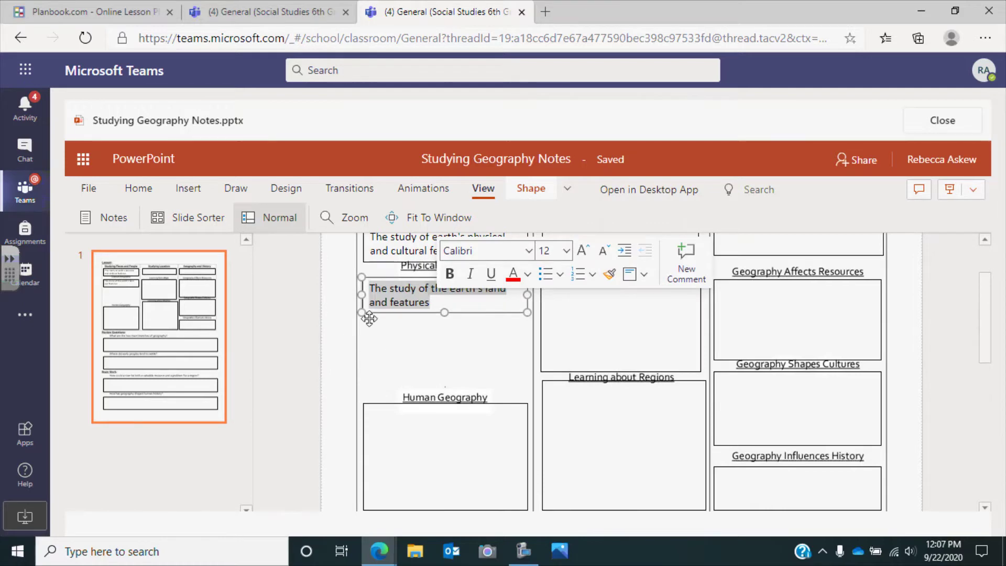
Add the line "Also studies the climate" below the Physical Geography answer.
left_click(459, 302)
key("Return")
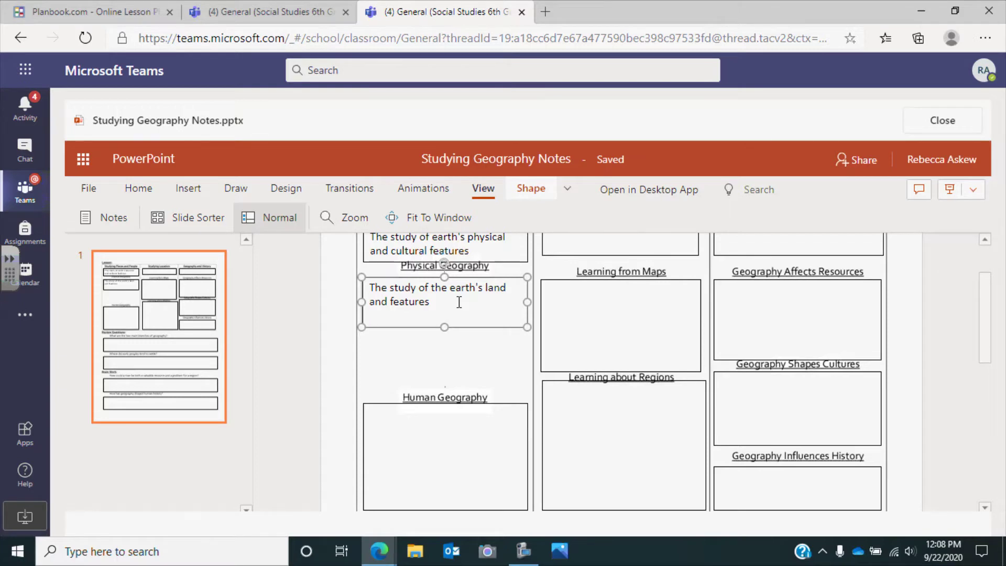
type("Also studies the climate")
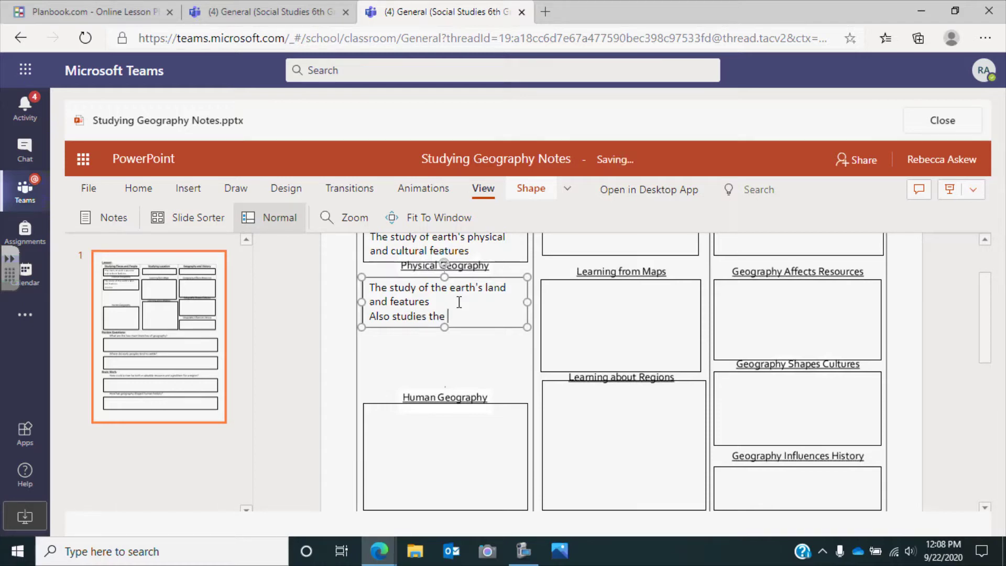
Add the line "Climate does not mean weather" at the end of the Physical Geography box, with the spelling of "Climate" corrected.
key("Return")
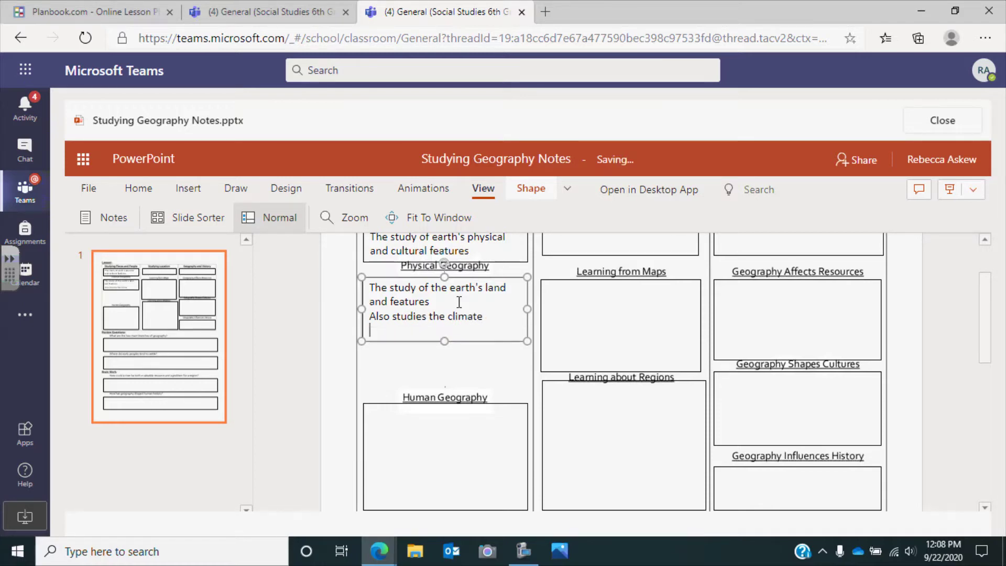
type("climate Clia")
type("mte ")
type("does n")
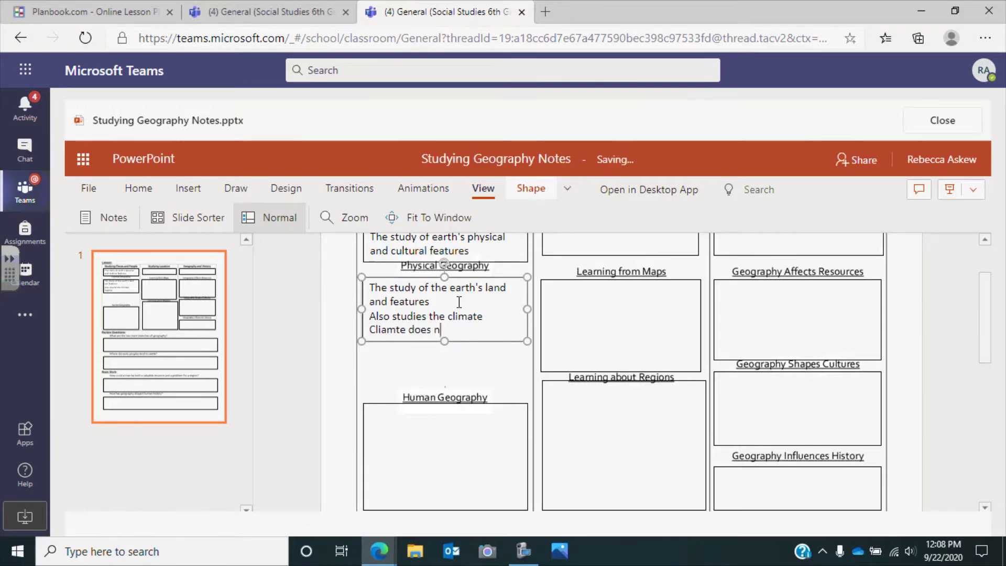
type("ot mean weather")
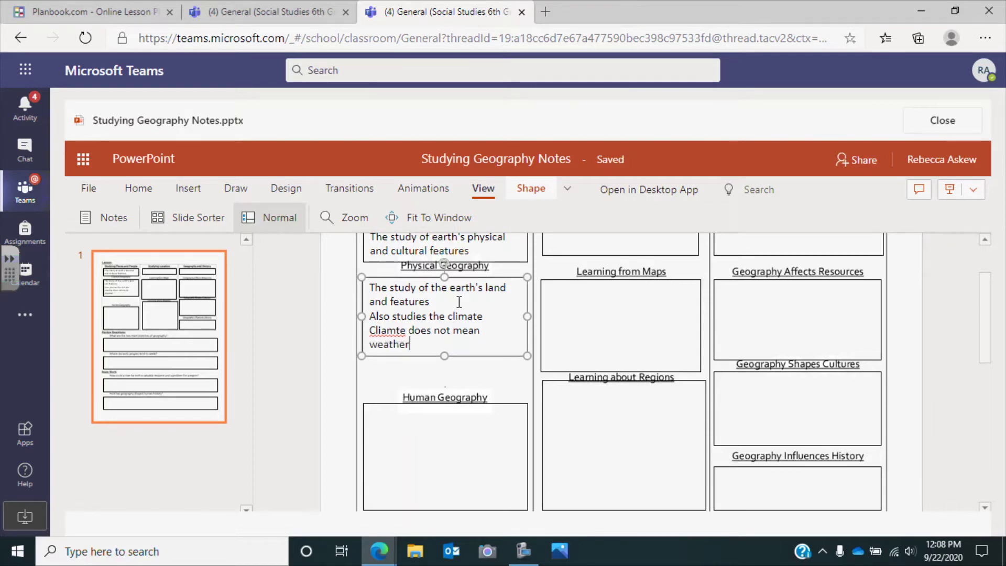
left_click(388, 329)
key("BackSpace")
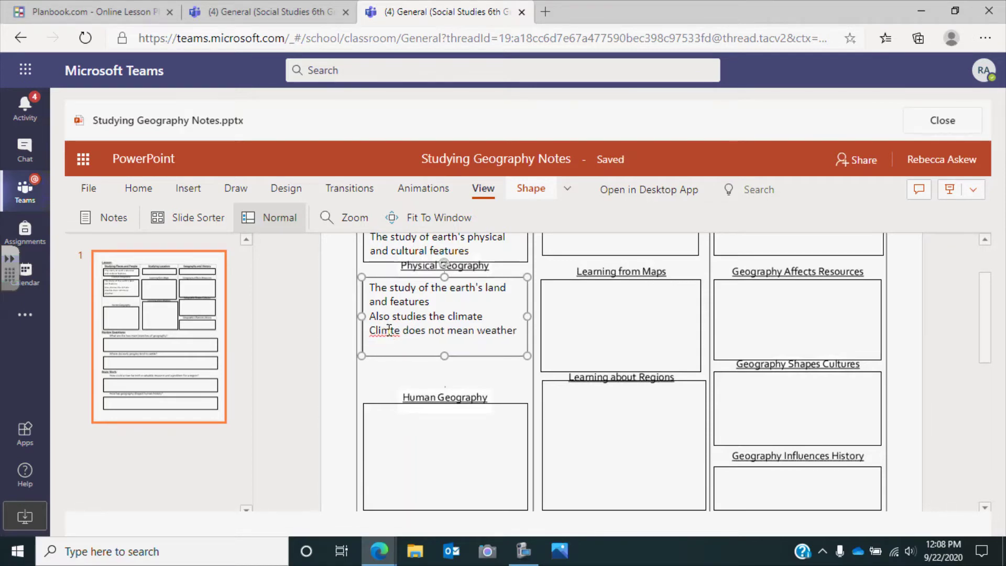
type("a")
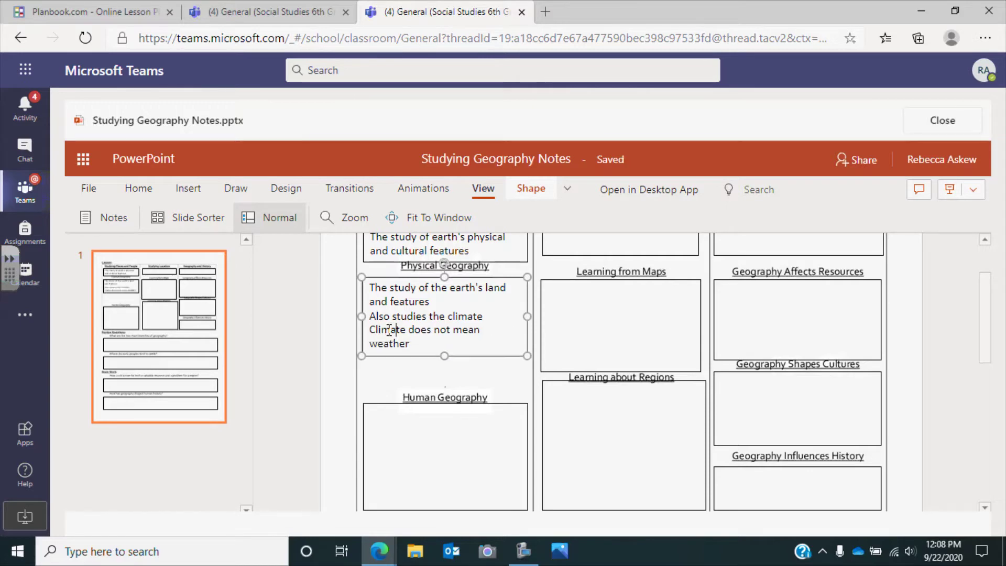
left_click(463, 348)
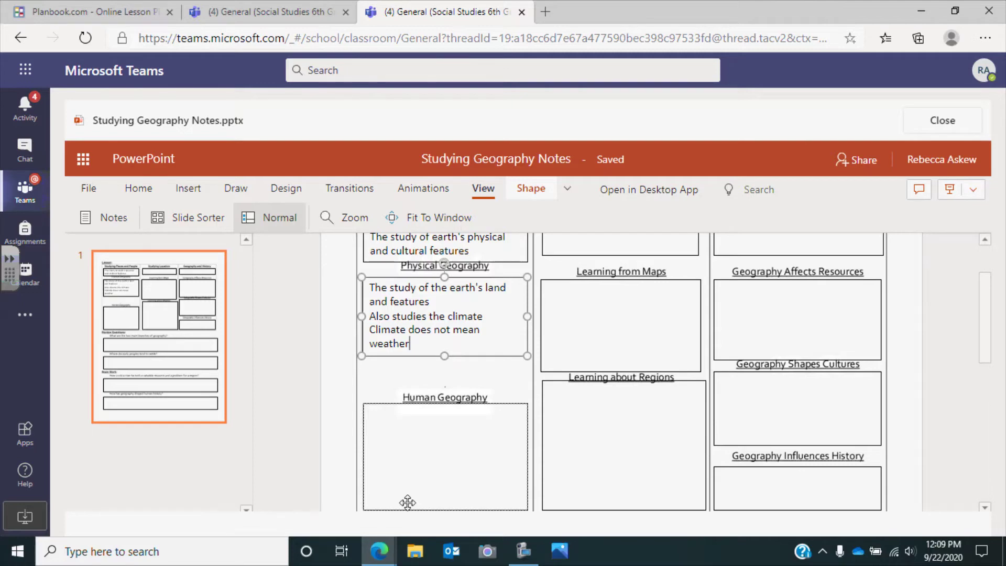
Fill the Human Geography box with "The study of people and the places they live".
left_click(412, 440)
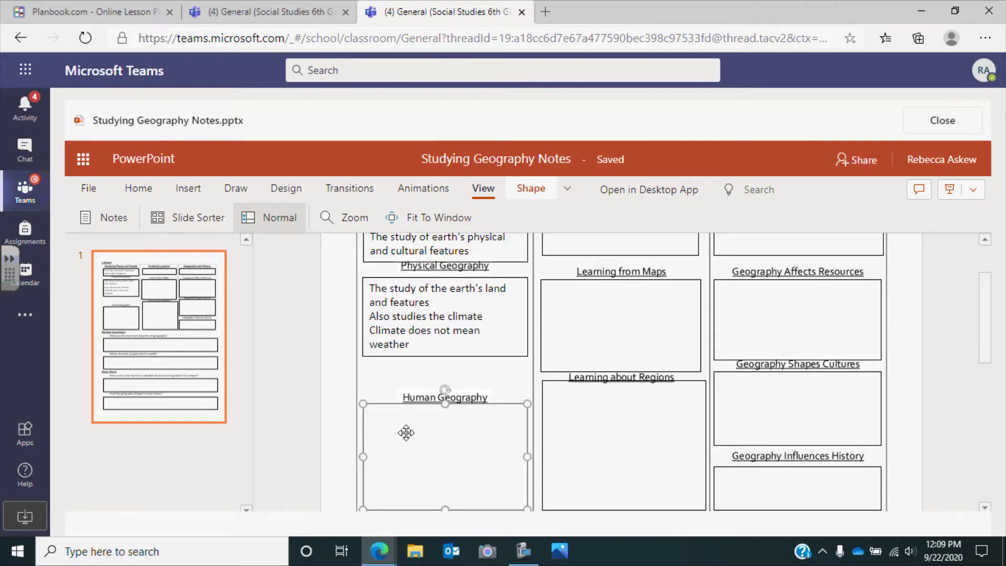
left_click(398, 413)
type("the study of")
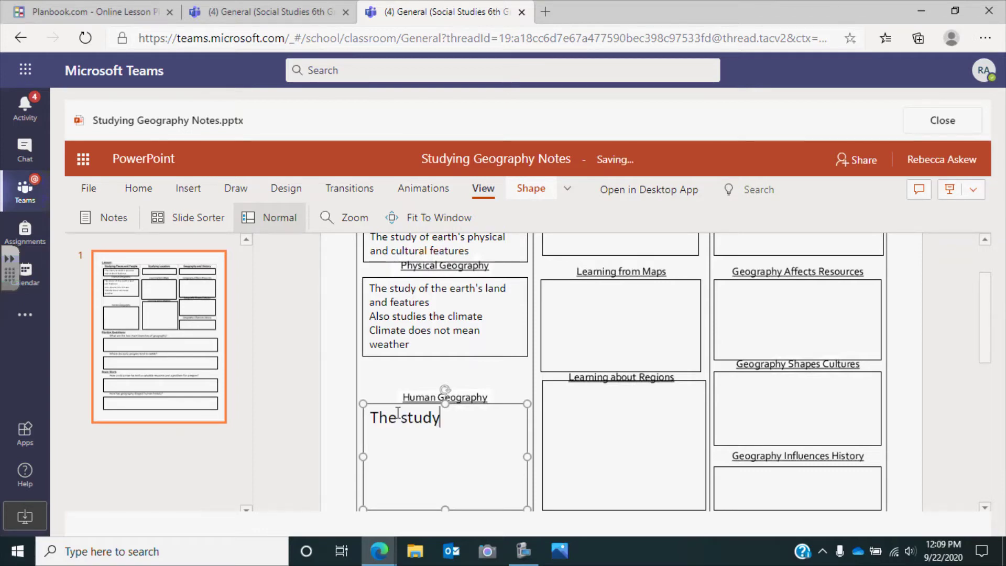
type(" people and the palce")
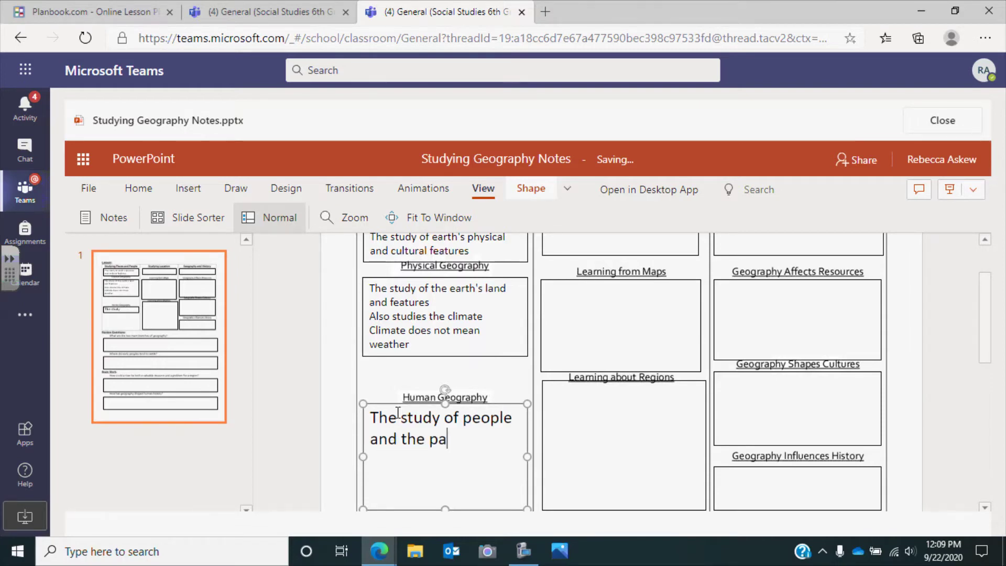
key("BackSpace")
key("BackSpace")
key("BackSpace")
key("BackSpace")
type("laces")
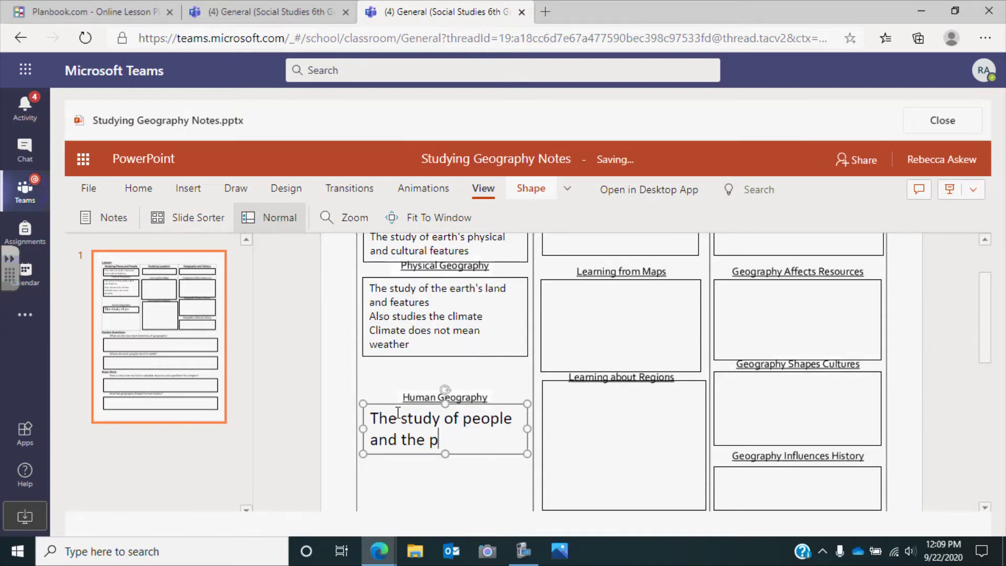
type(" they live")
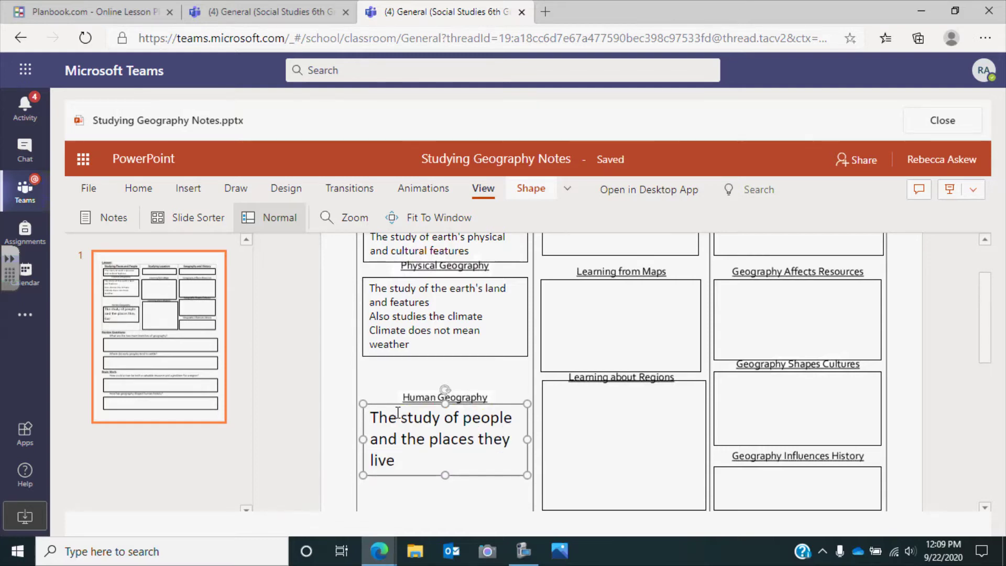
Set the font size of the Human Geography answer to 12.
key("ctrl+a")
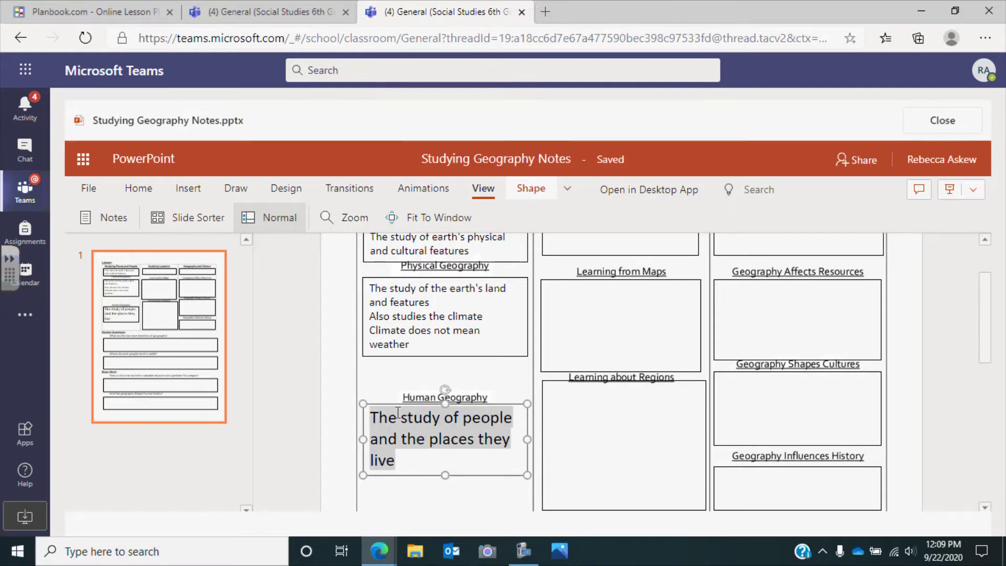
right_click(397, 414)
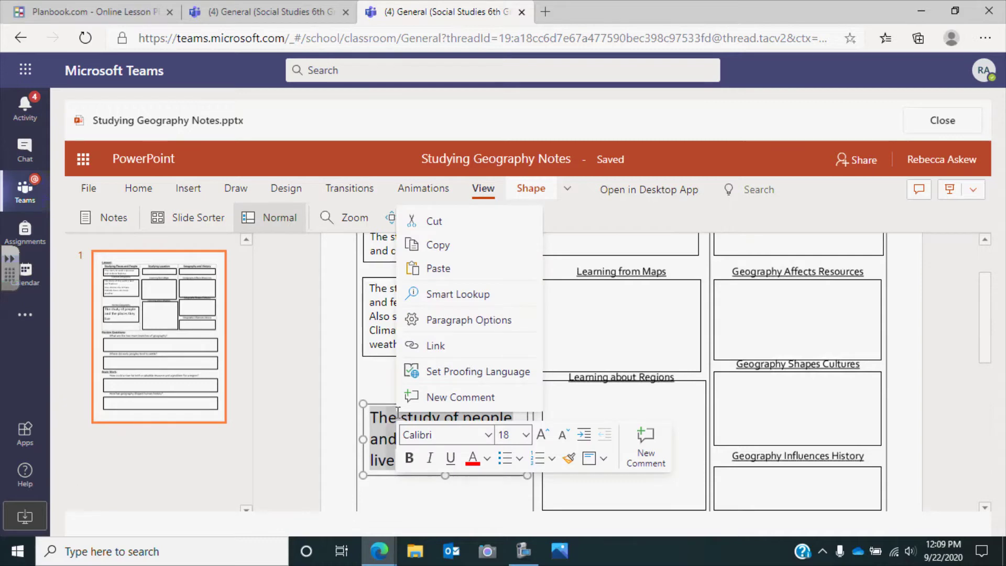
left_click(525, 434)
left_click(570, 273)
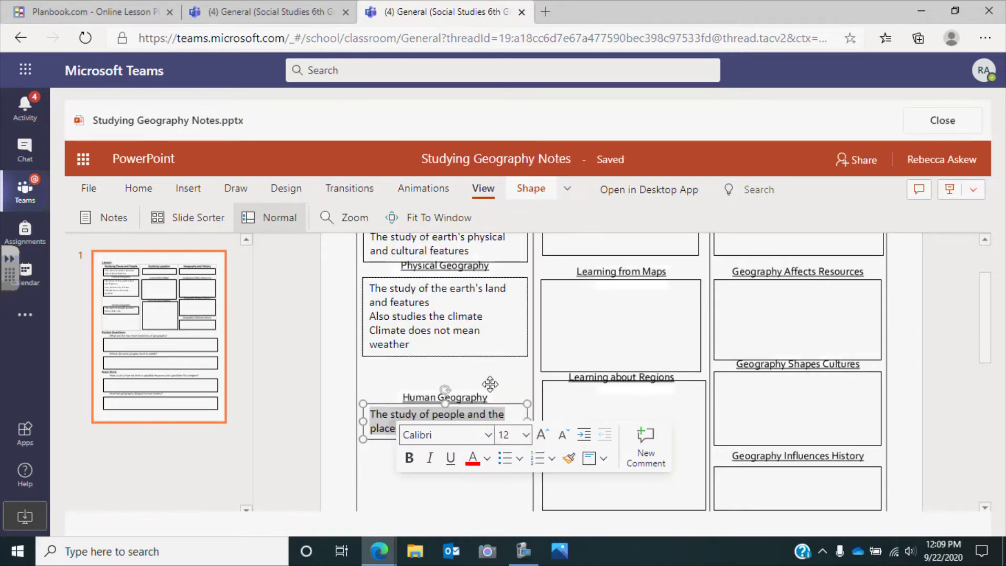
left_click(378, 434)
Add the line "-How does their environment affect their life?" below the Human Geography answer.
left_click(461, 428)
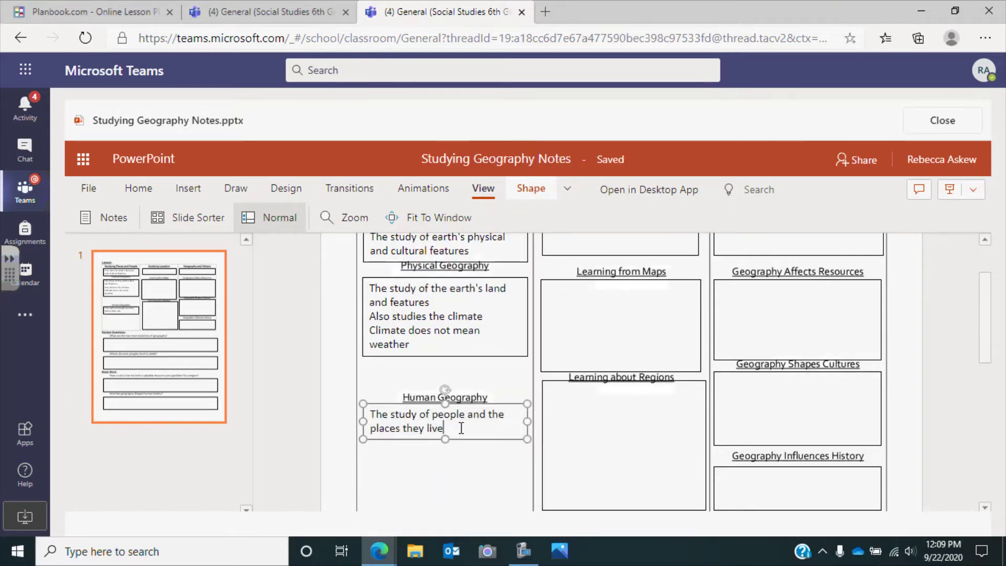
key("Return")
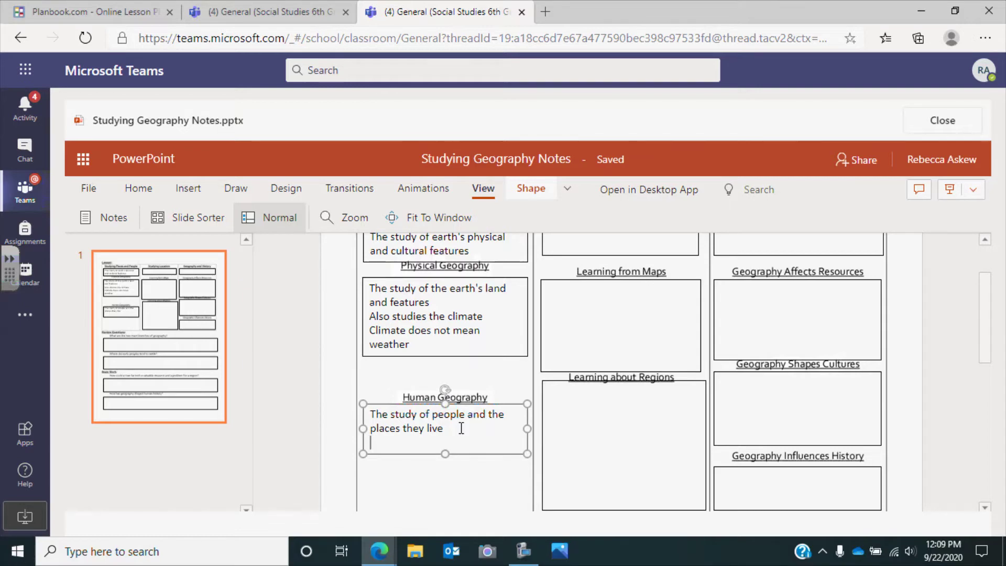
type("-How does")
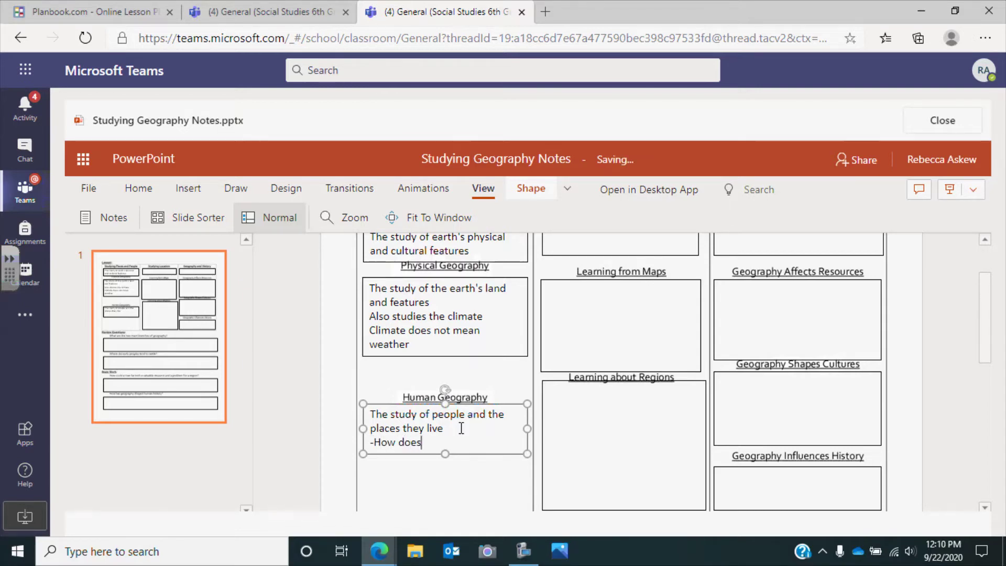
type(" their environment a")
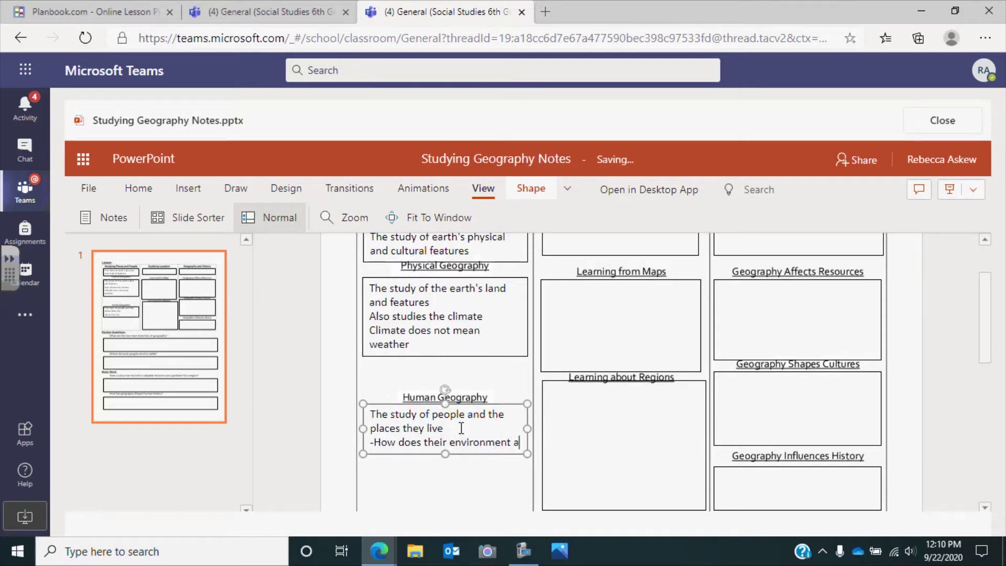
type("ffect their lif")
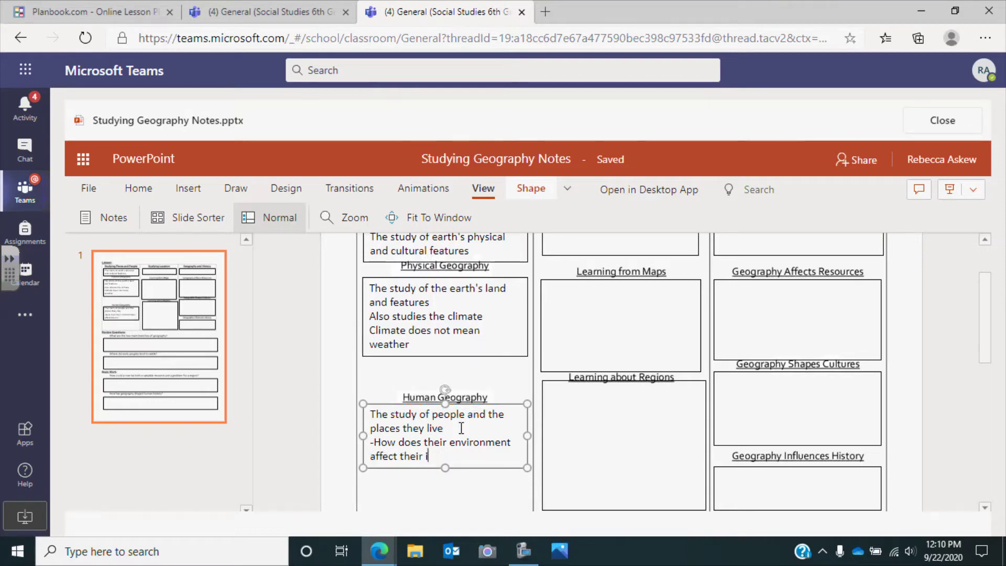
type("e?")
type("l")
scroll(366, 425, "down", 3)
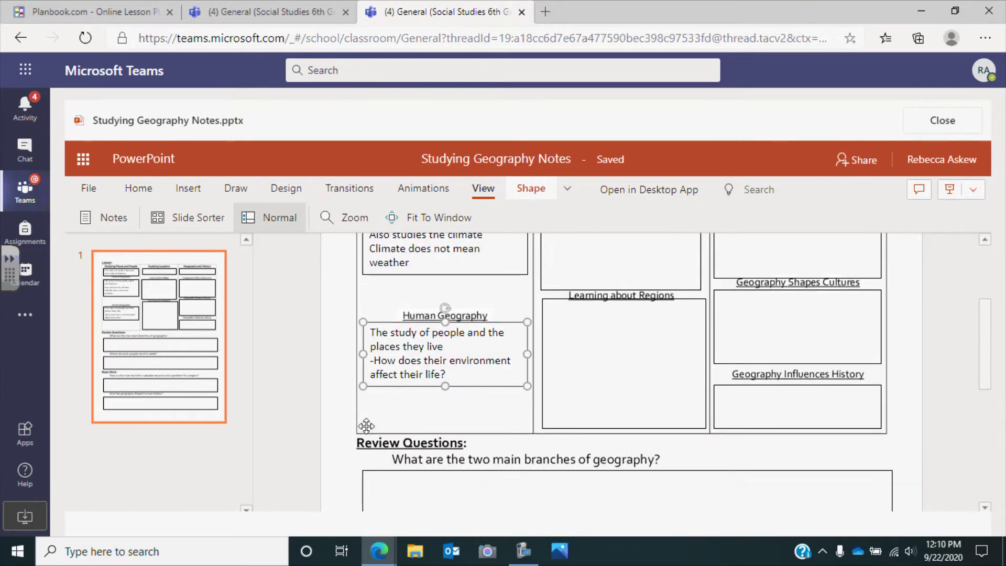
scroll(330, 348, "up", 4)
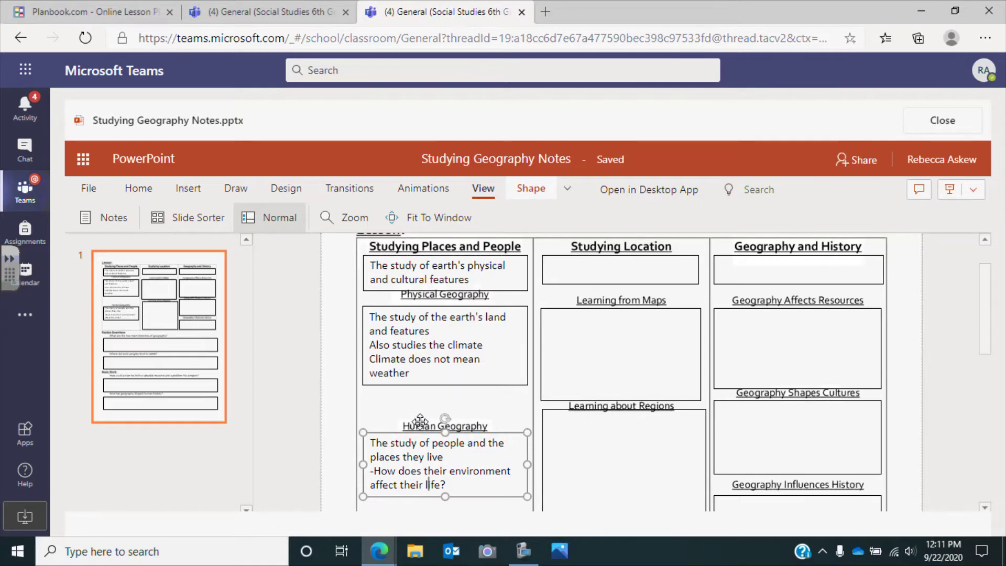
scroll(419, 421, "down", 4)
scroll(419, 421, "up", 6)
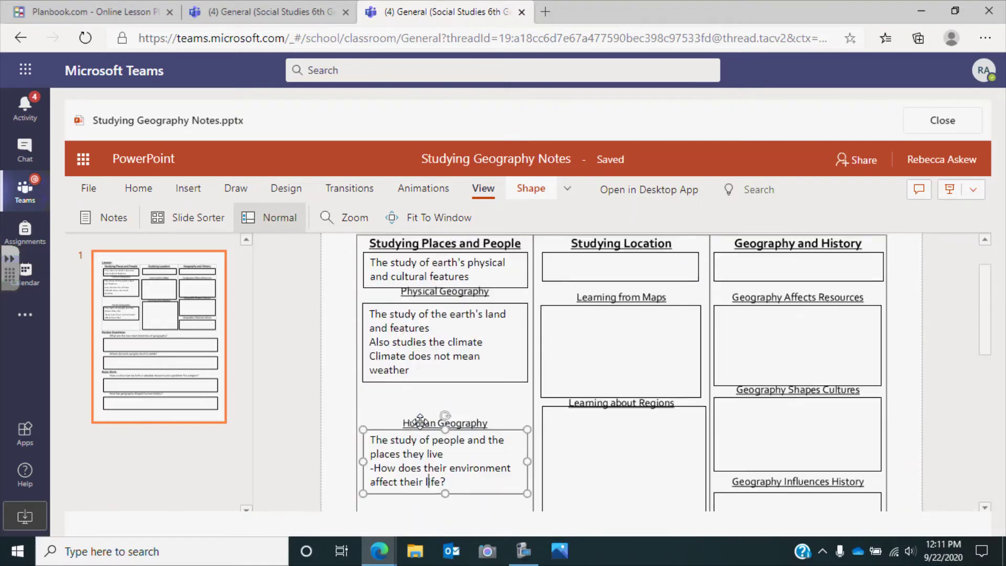
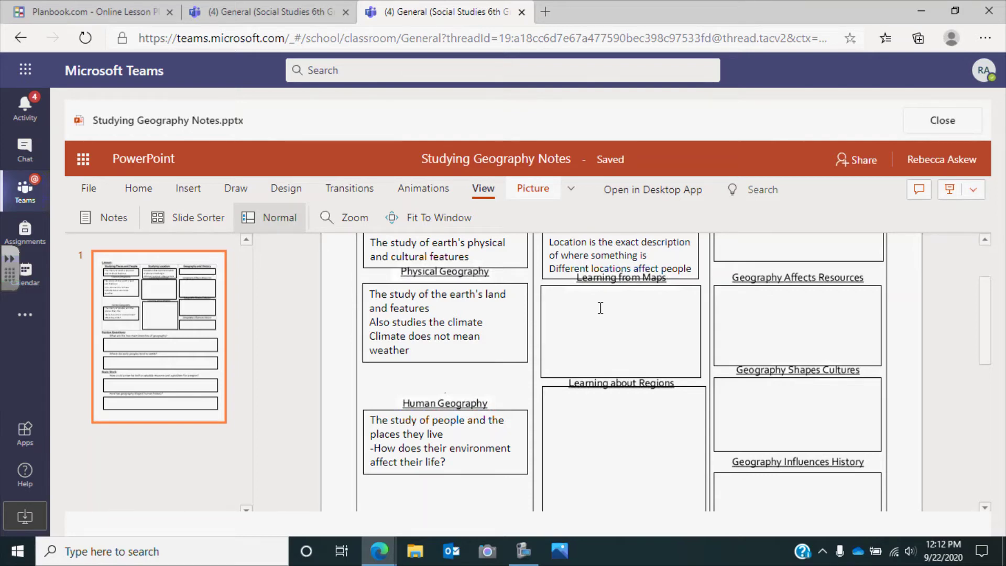
Fill the Learning from Maps box with "Compare maps to see how physical and human features are related".
left_click(575, 302)
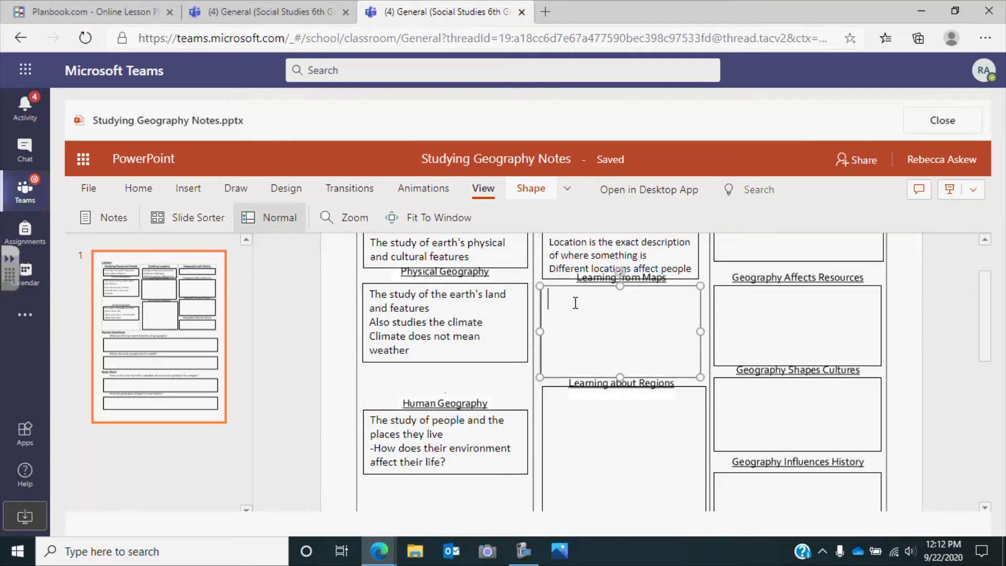
type("Comp")
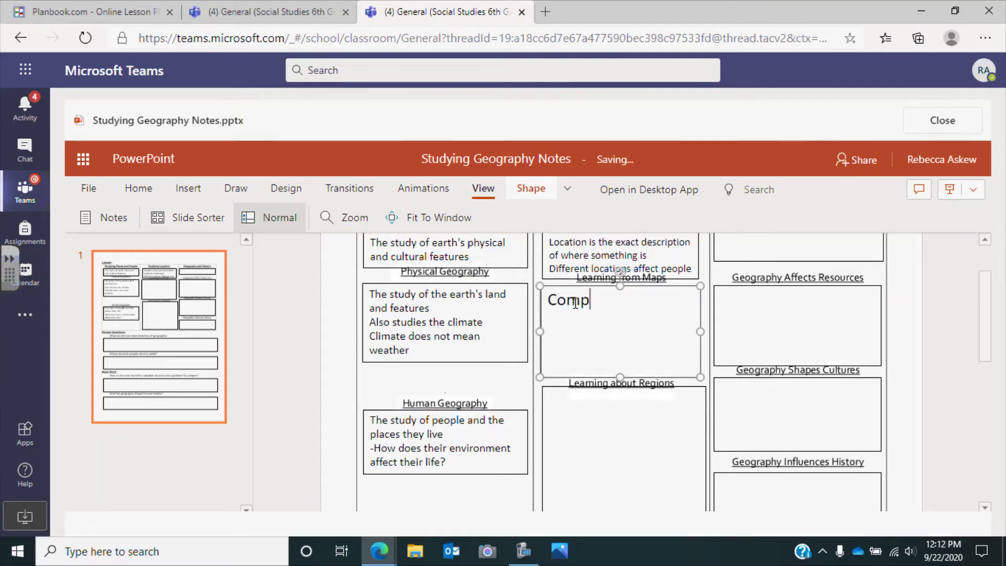
type("are maps to s")
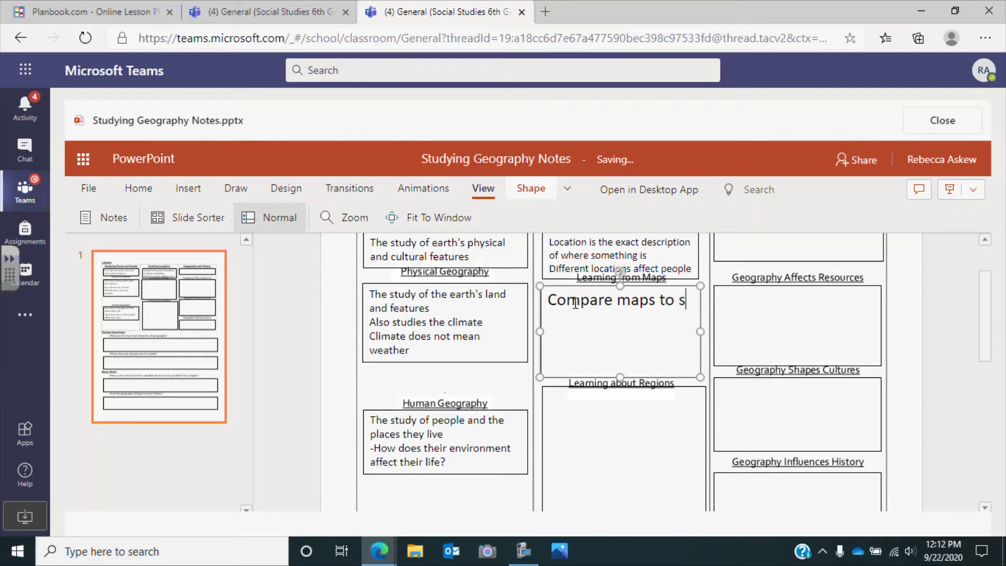
type("ee how ")
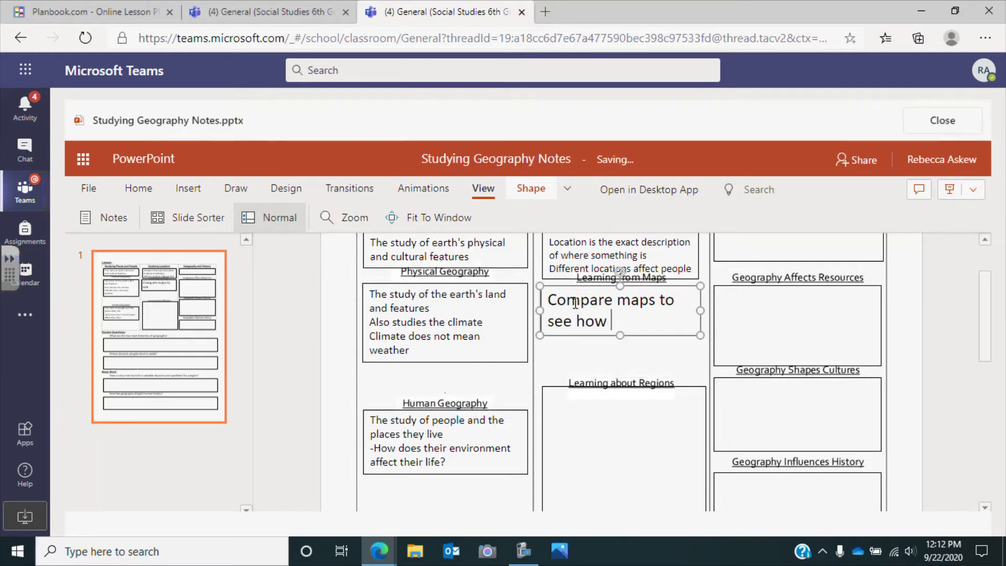
type("physical and human")
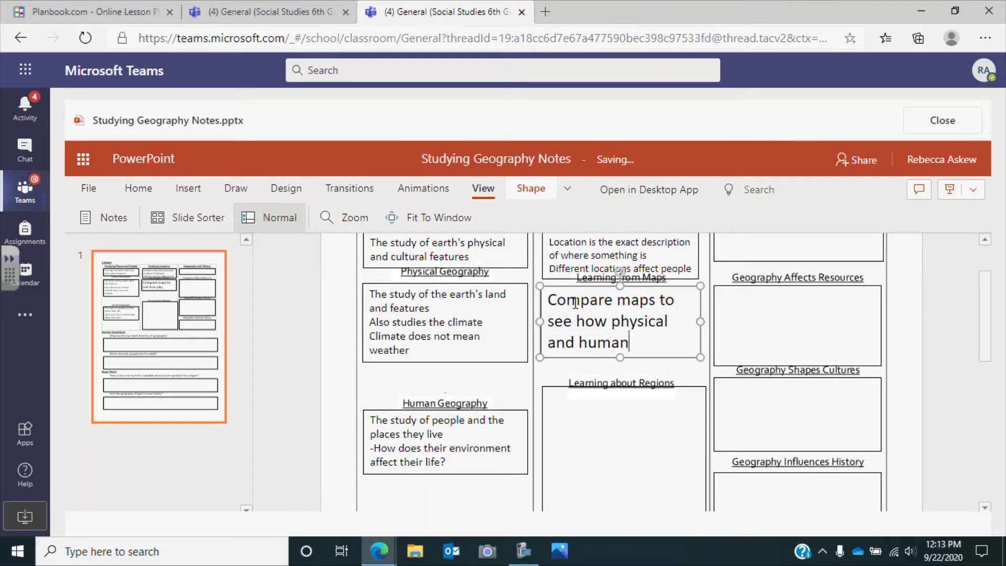
type(" features ")
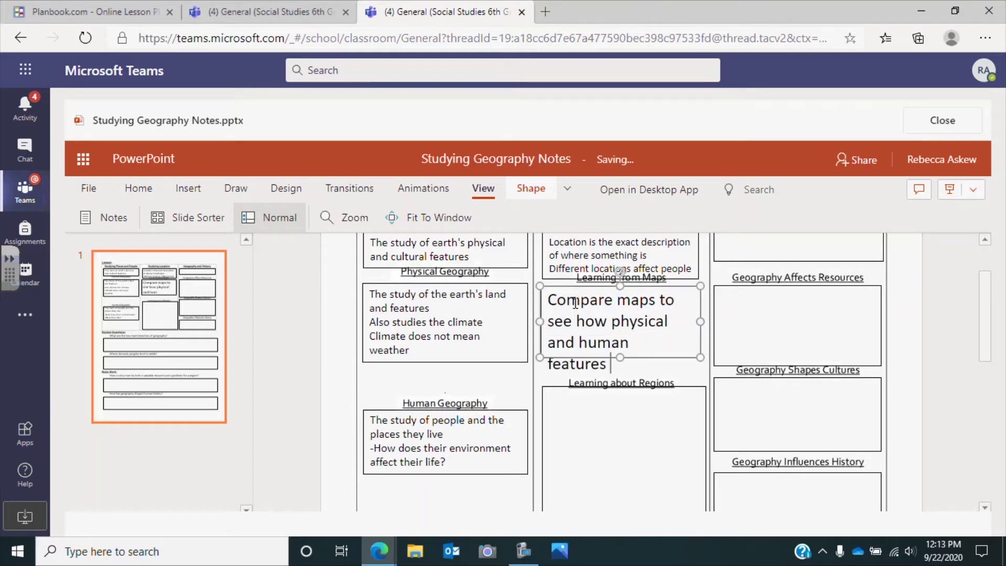
type("are relat")
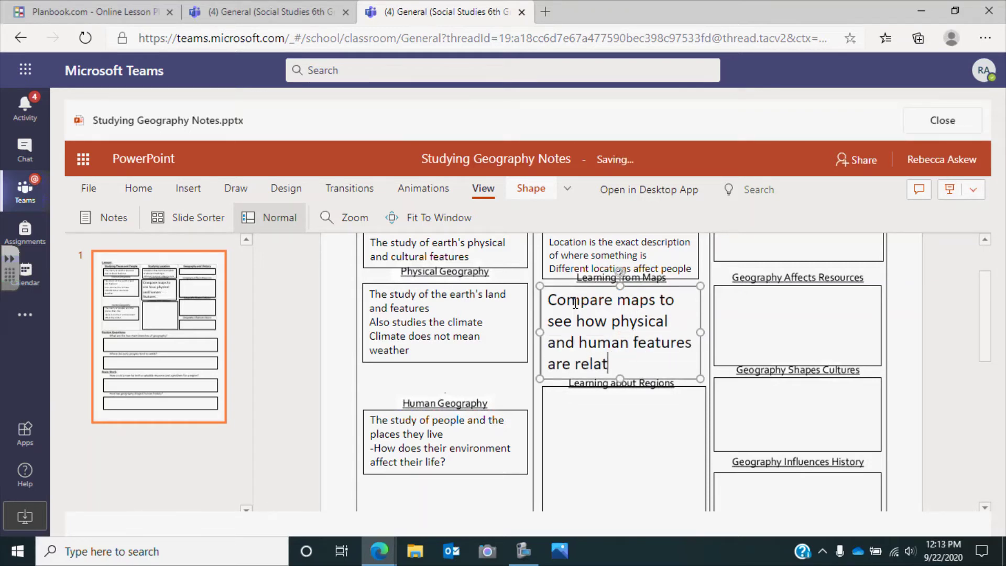
type("ed")
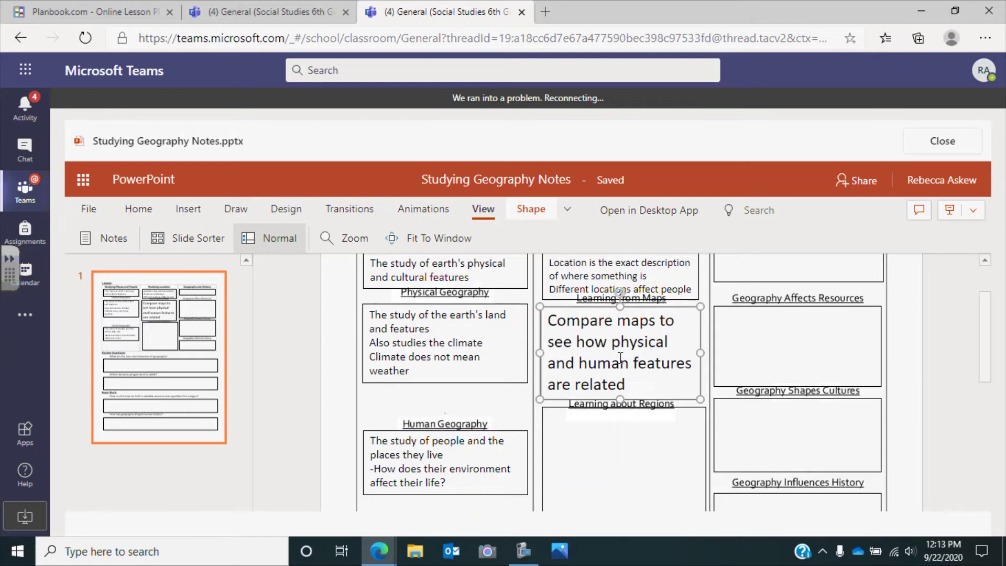
Fill the Learning about Regions box with "Physical and human features can define regions".
scroll(927, 414, "down", 1)
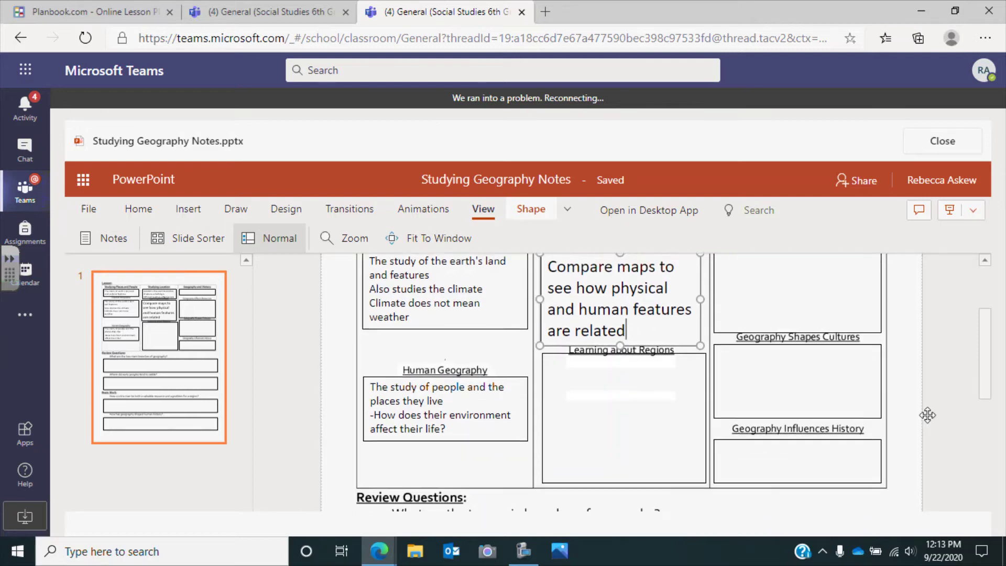
scroll(927, 415, "down", 1)
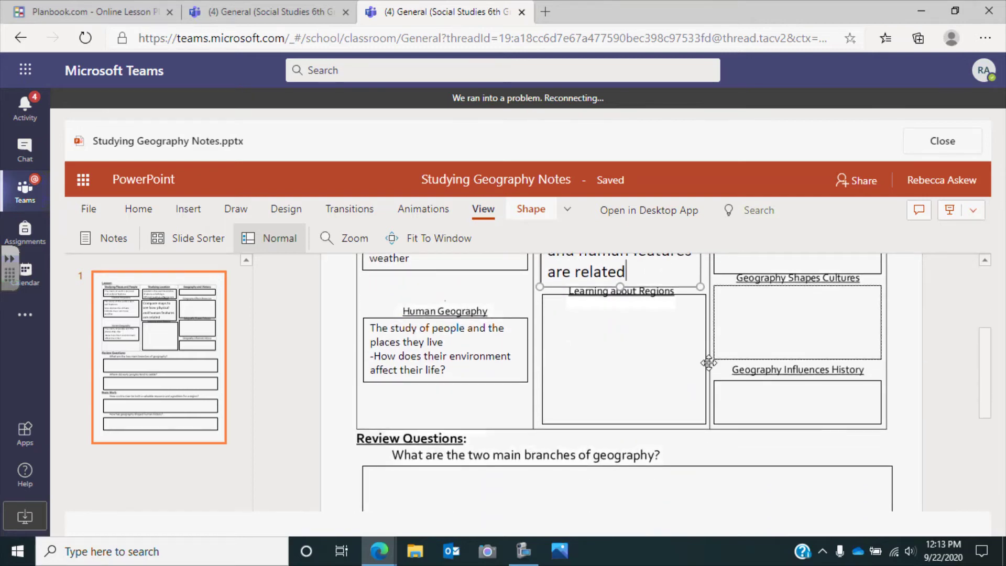
scroll(621, 309, "up", 2)
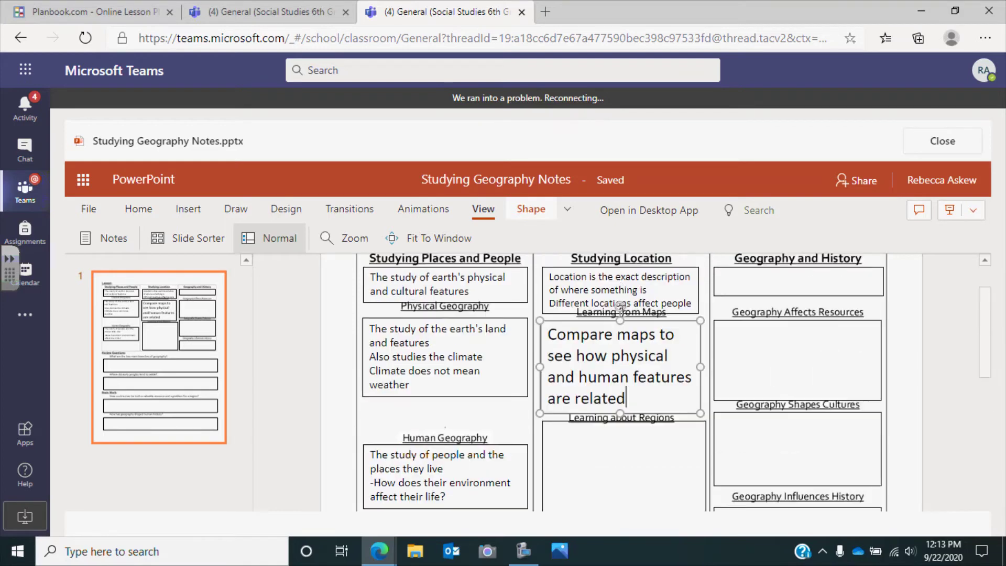
scroll(626, 398, "up", 1)
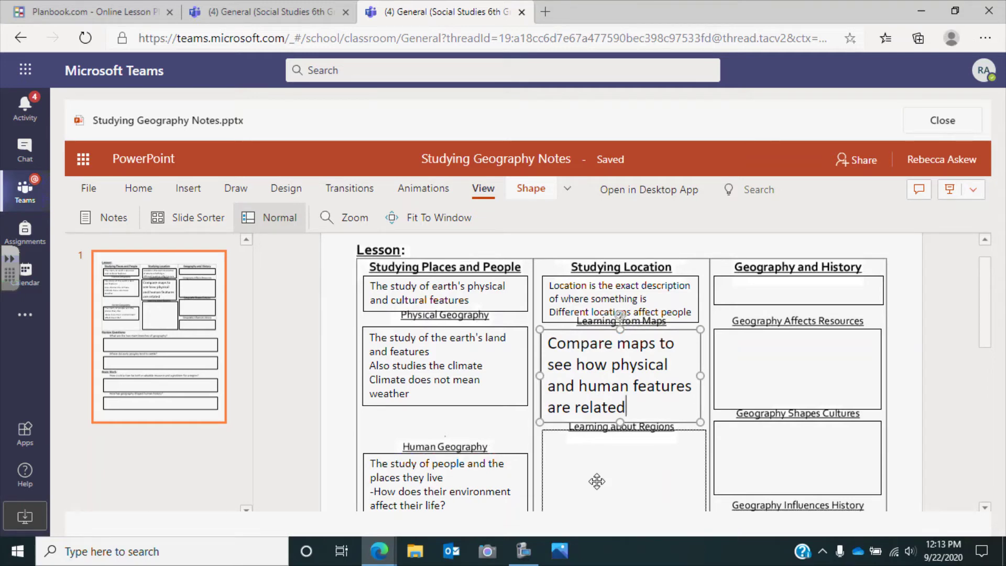
scroll(597, 480, "down", 5)
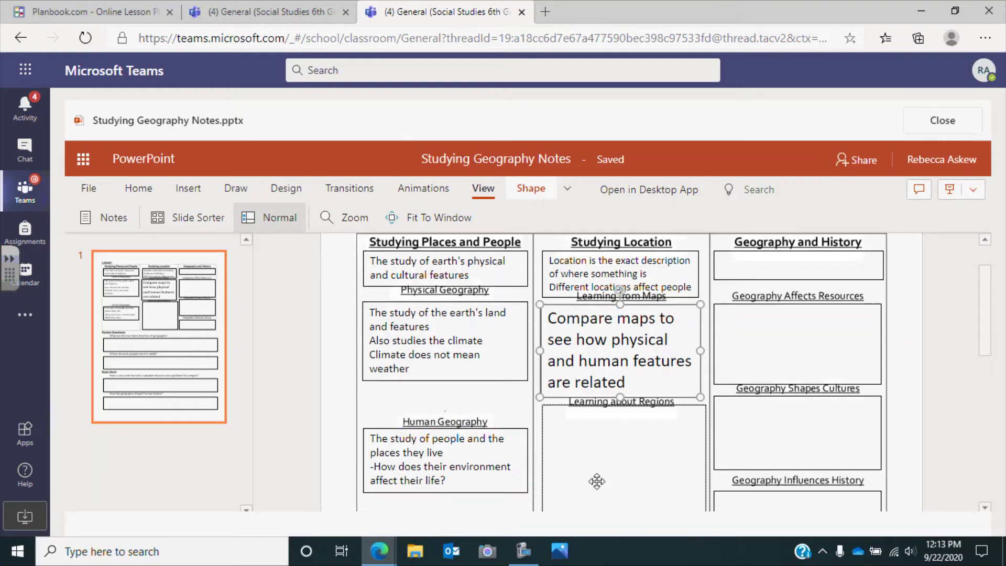
left_click(625, 358)
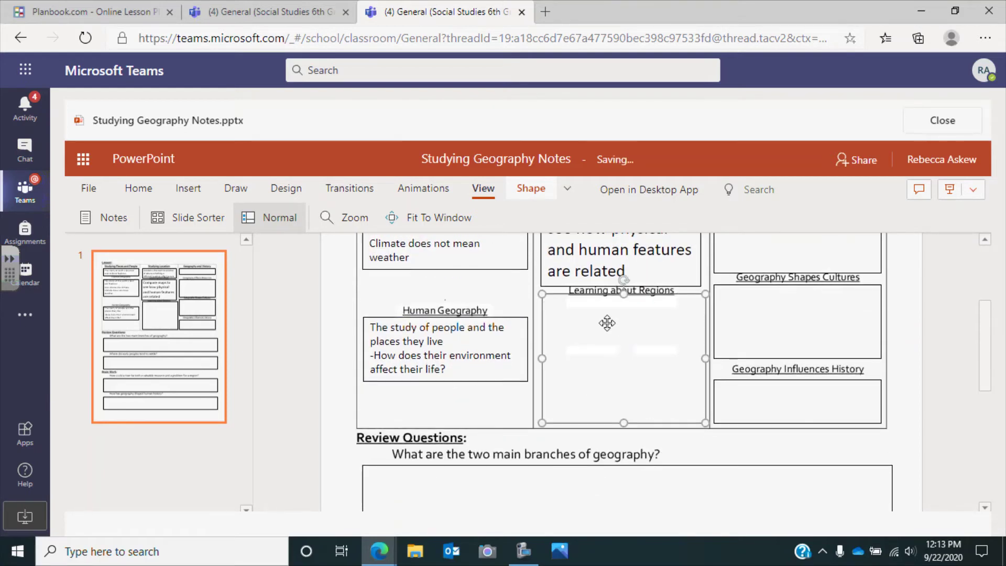
left_click(557, 304)
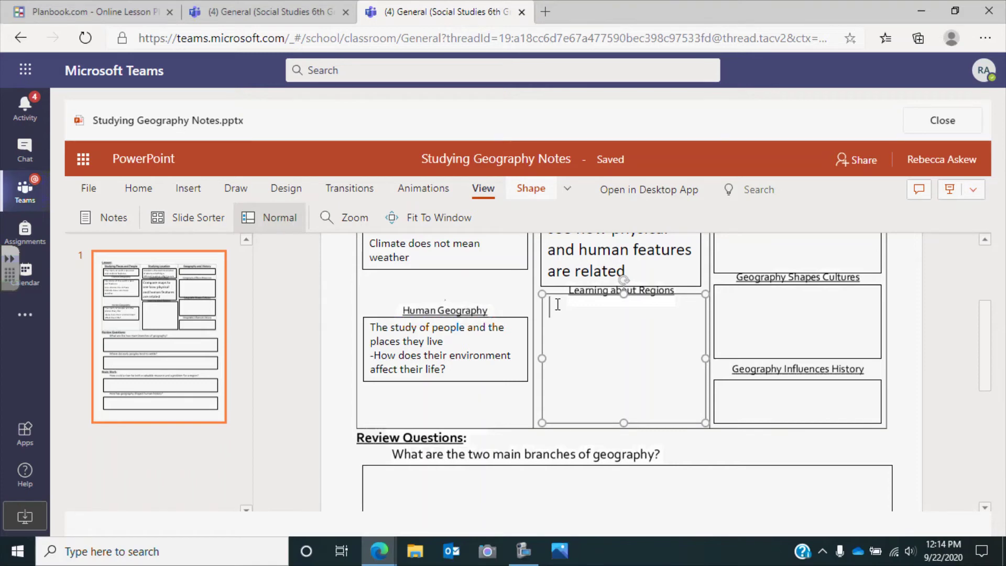
type("Ph")
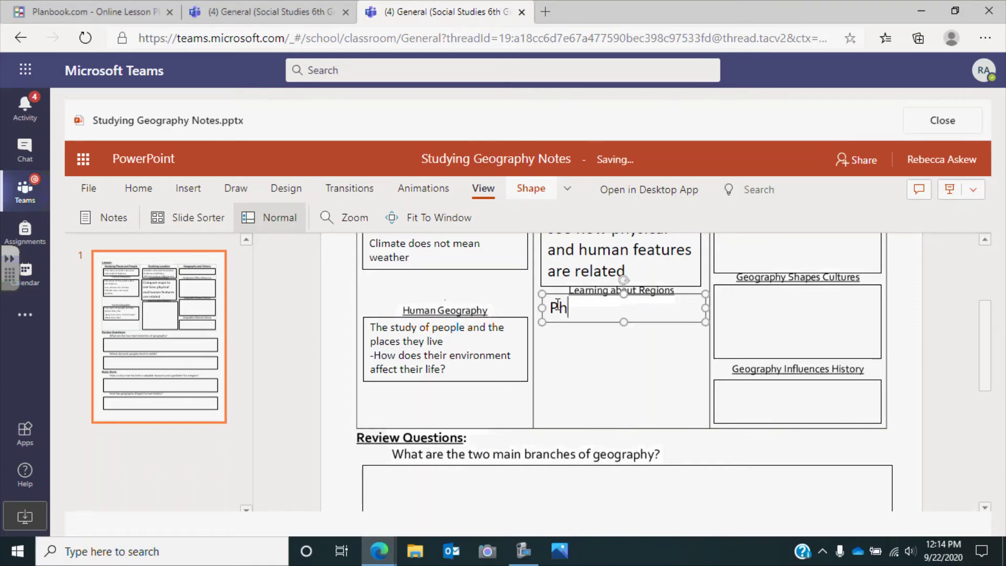
type("ysical an")
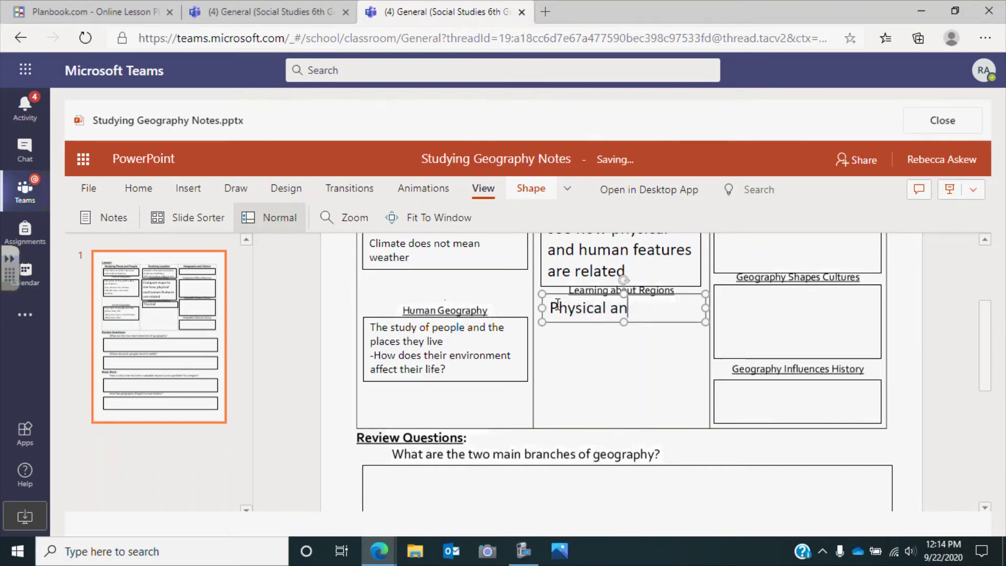
type("d human featu")
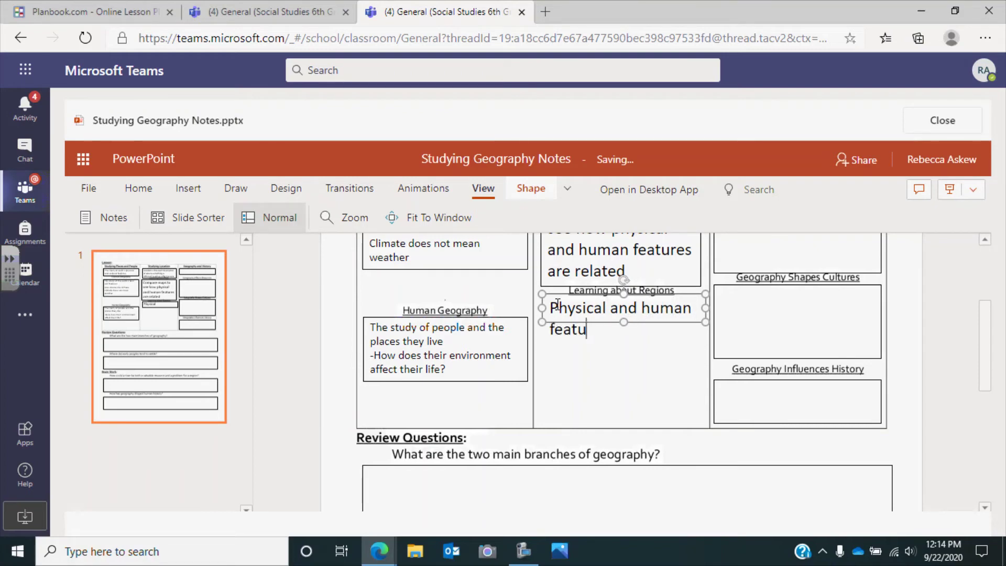
type("res can de")
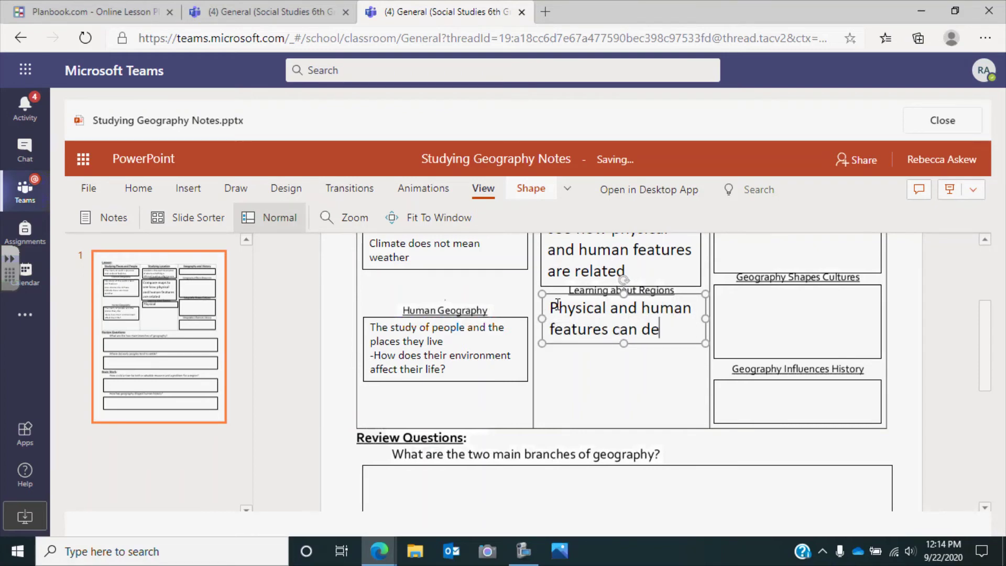
type("fine regions")
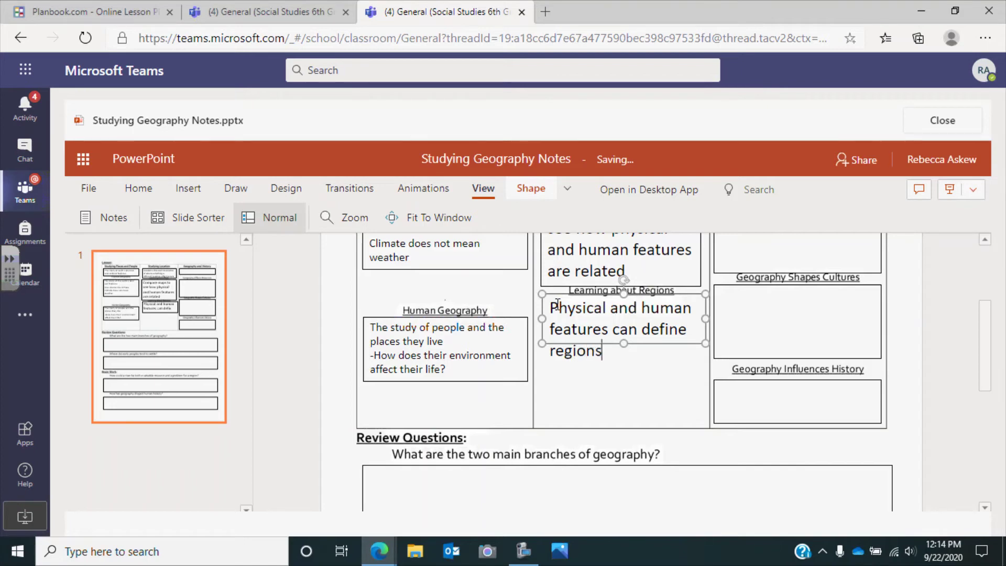
Add the line "Ex. Climate, population, language, religion" below the Learning about Regions answer and deselect the box.
key("Return")
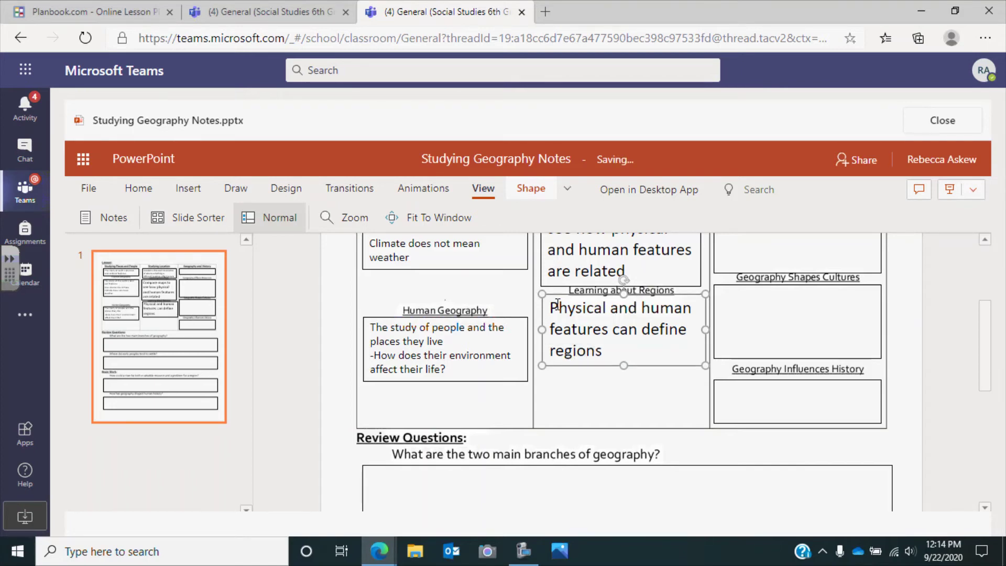
type("Ex. cl")
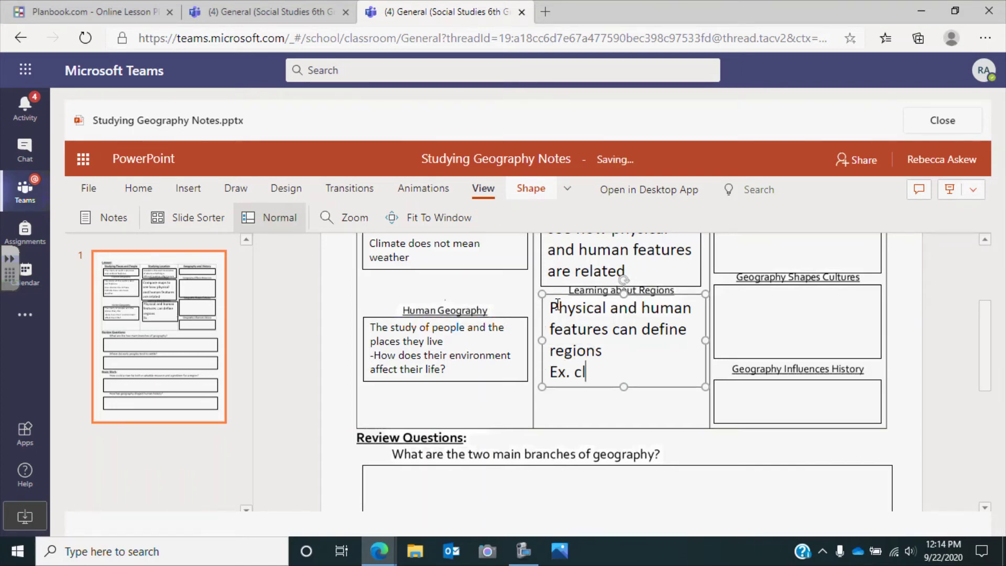
type("imate, pop")
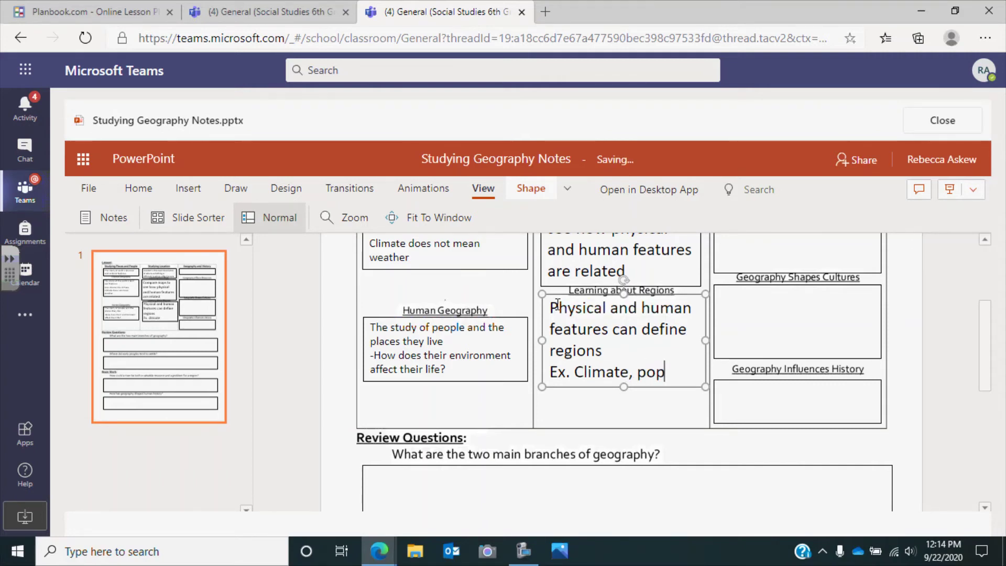
type("ulation, ")
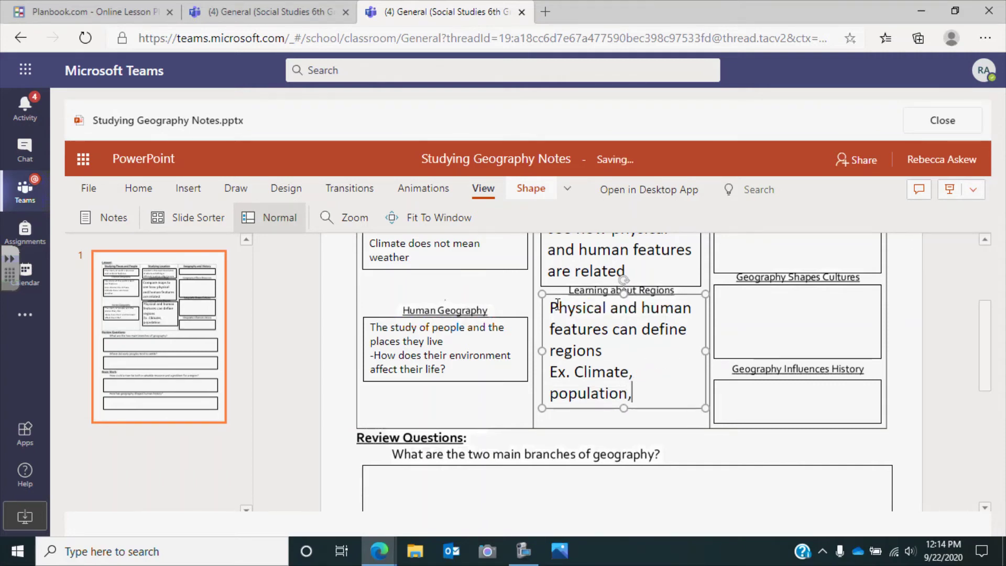
type("languag")
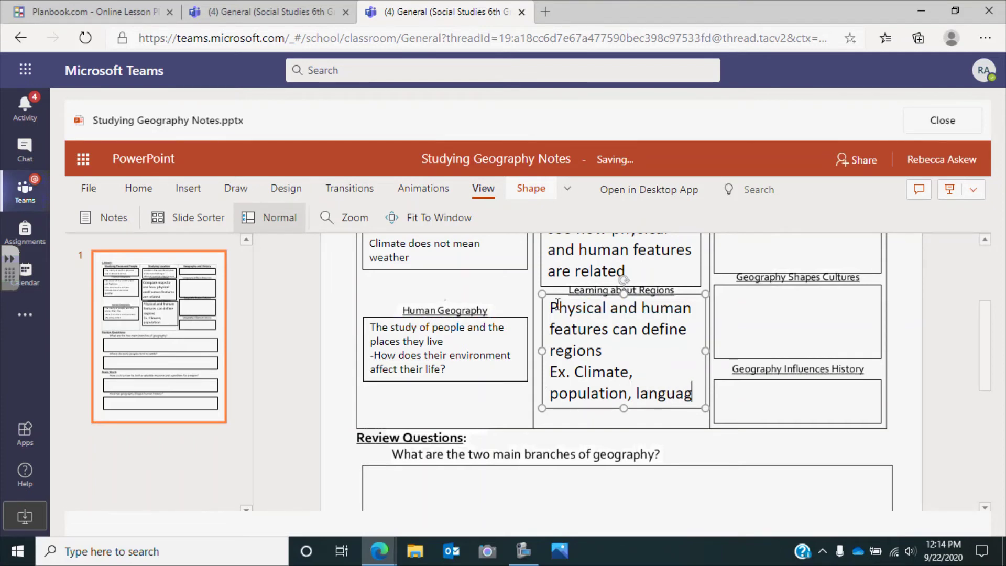
type("e, an")
key("BackSpace")
key("BackSpace")
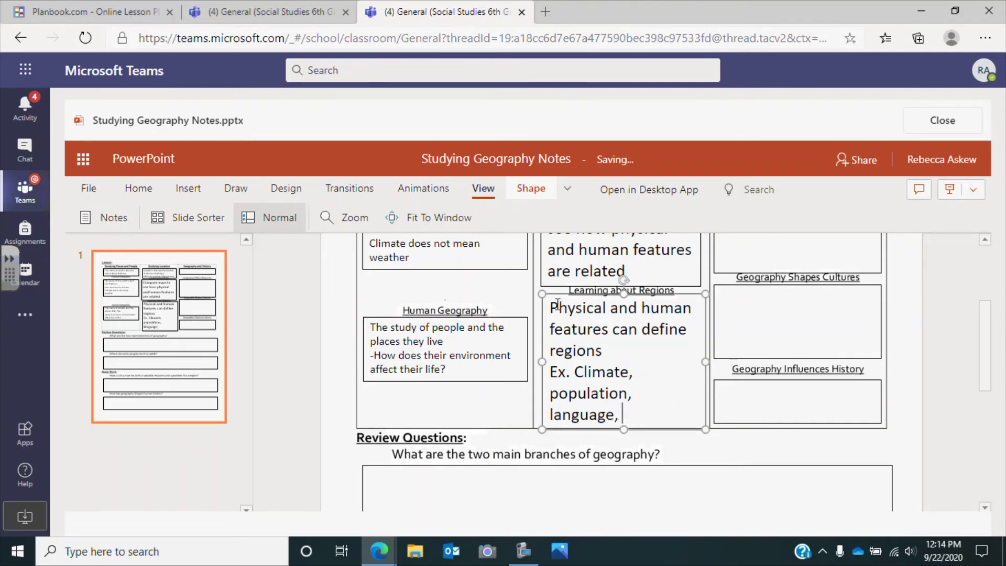
type("religion")
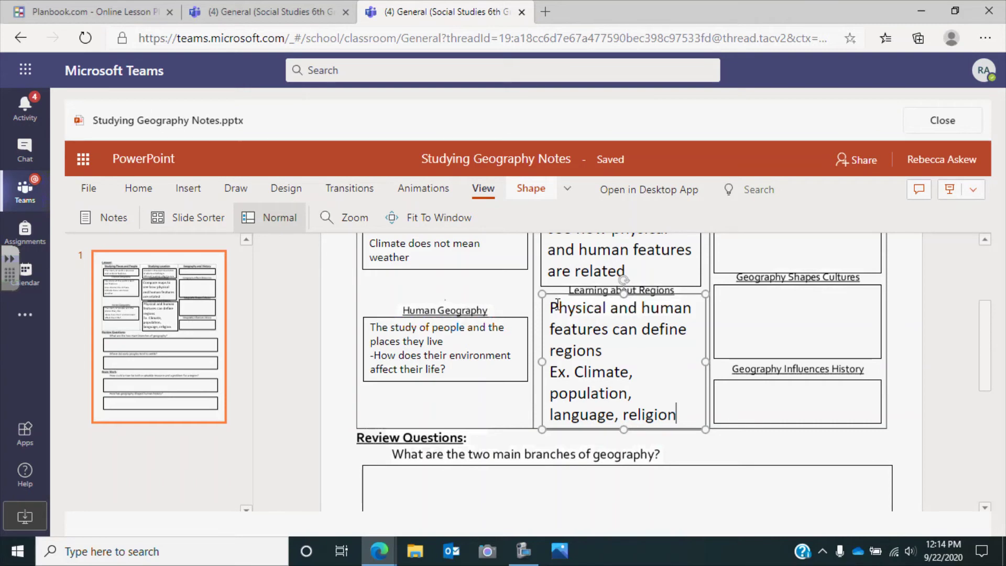
left_click(964, 373)
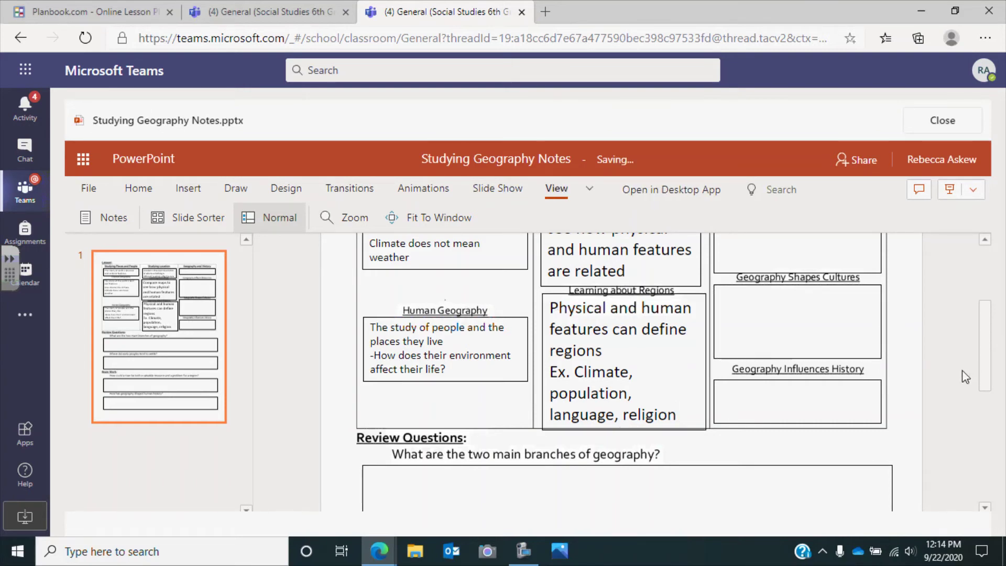
Fill the Geography and History box with "We can learn about ancient culutres by knowing where they lived and what the area was like".
scroll(966, 376, "down", 2)
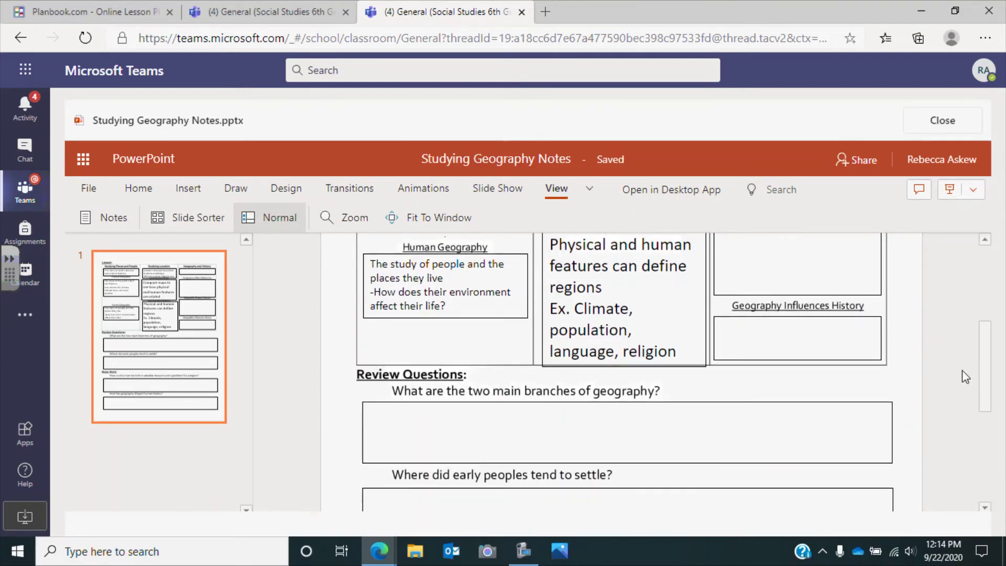
scroll(965, 376, "up", 2)
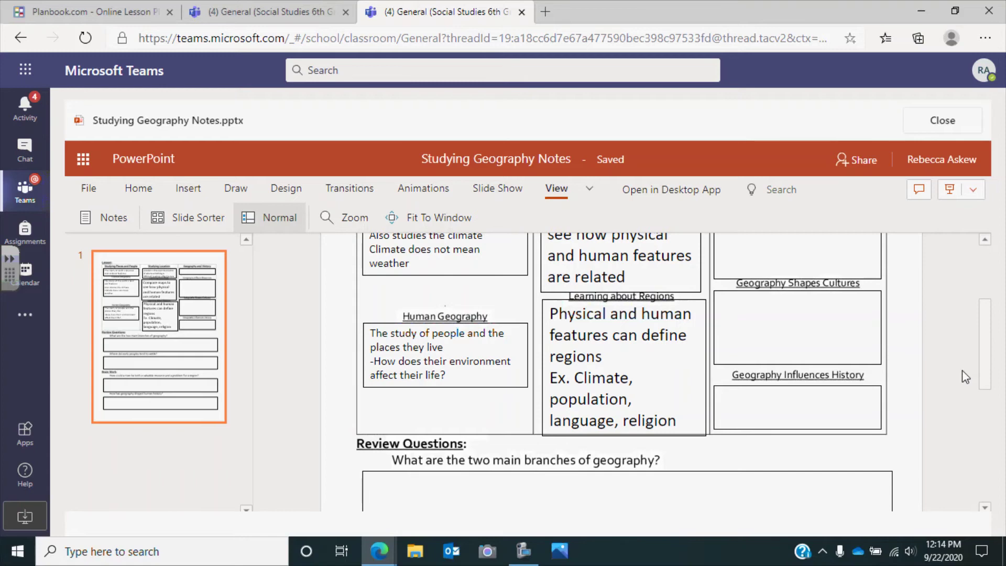
scroll(961, 370, "down", 1)
scroll(961, 373, "up", 6)
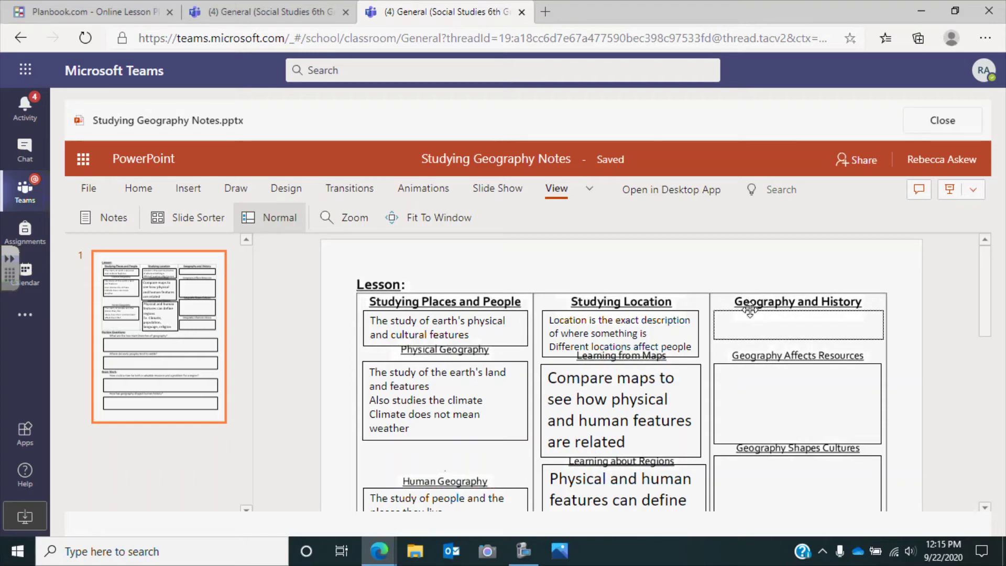
left_click(791, 325)
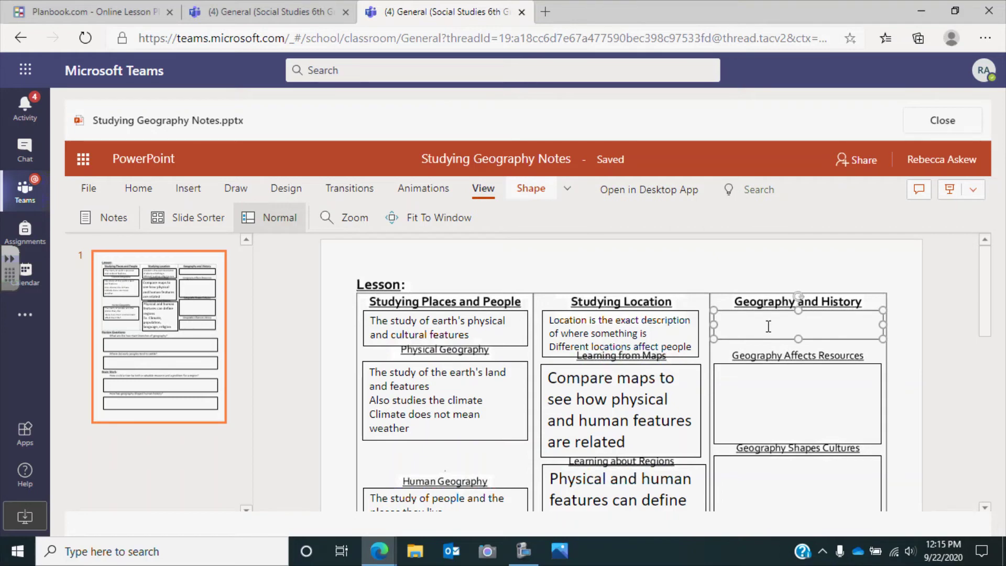
type("We can lea")
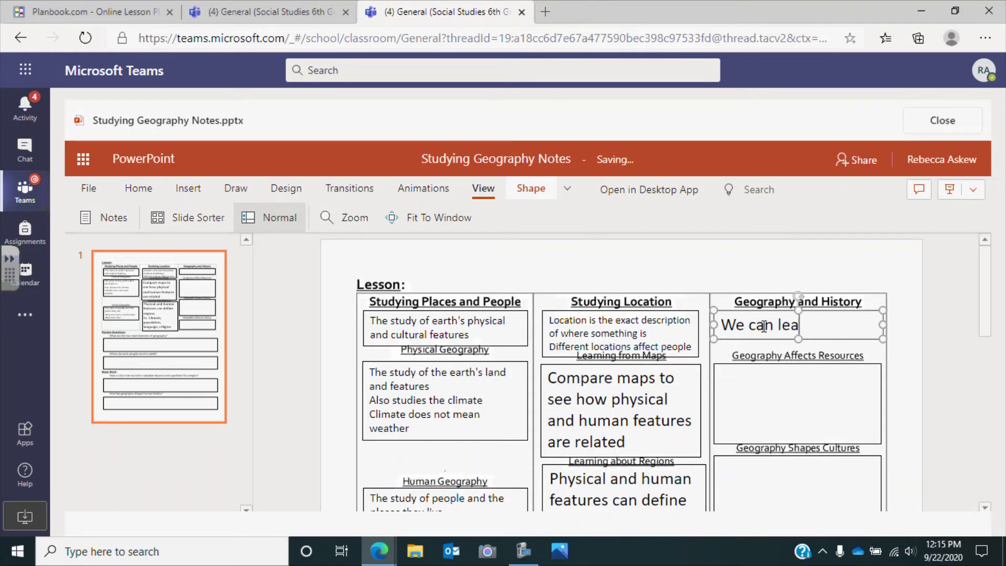
type("rn about ancient ")
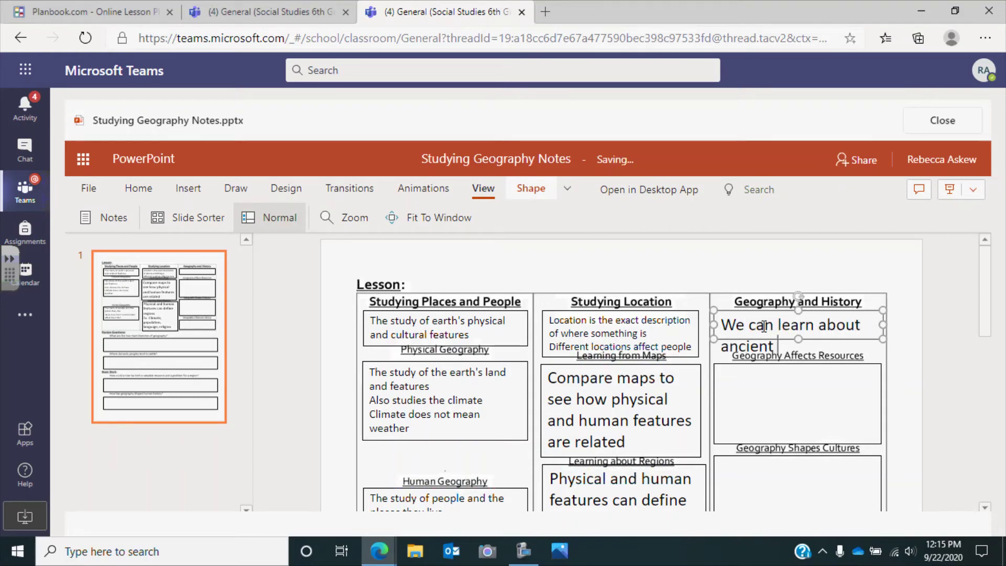
type("culutres")
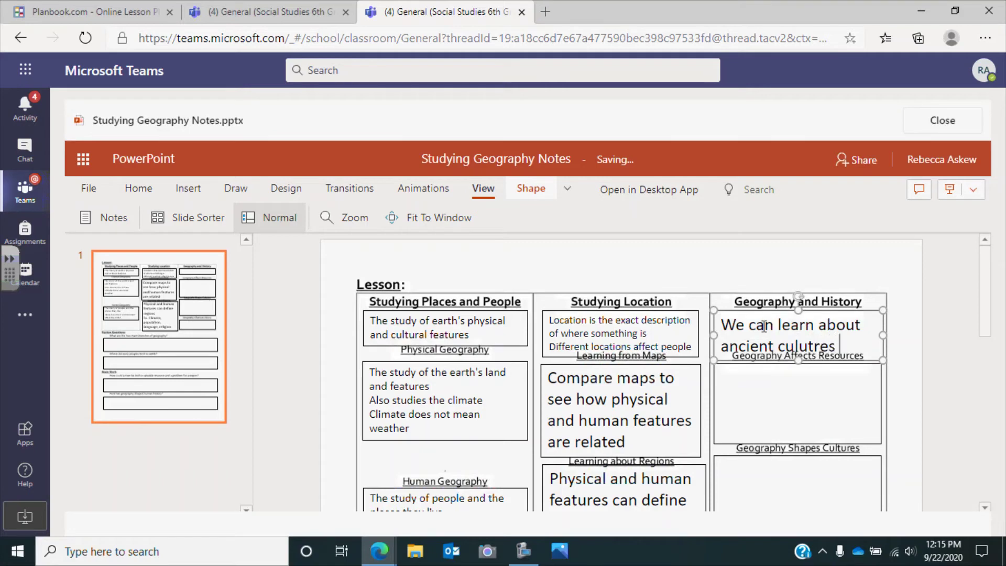
type(" by knowin")
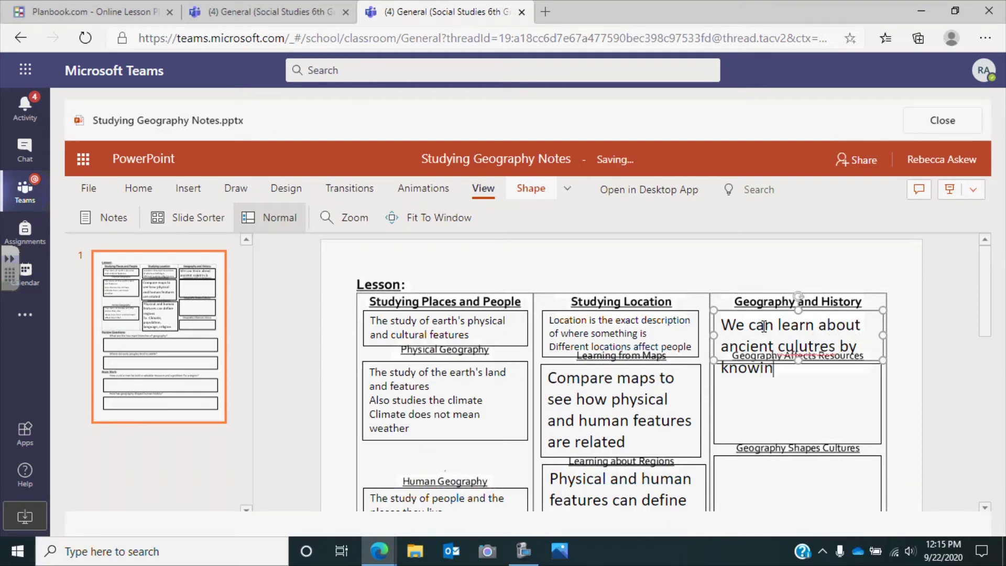
type("g where they")
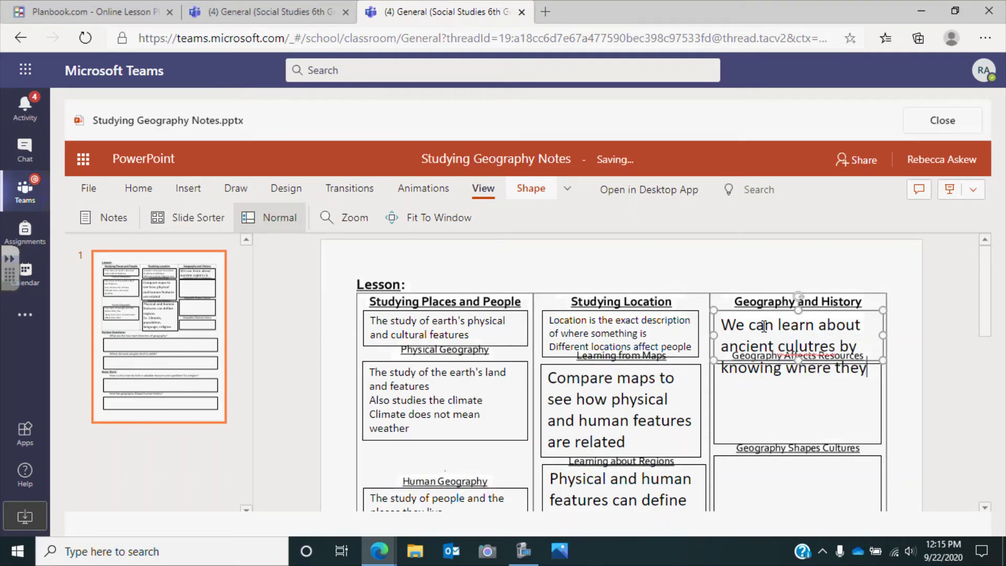
type(" lived and ")
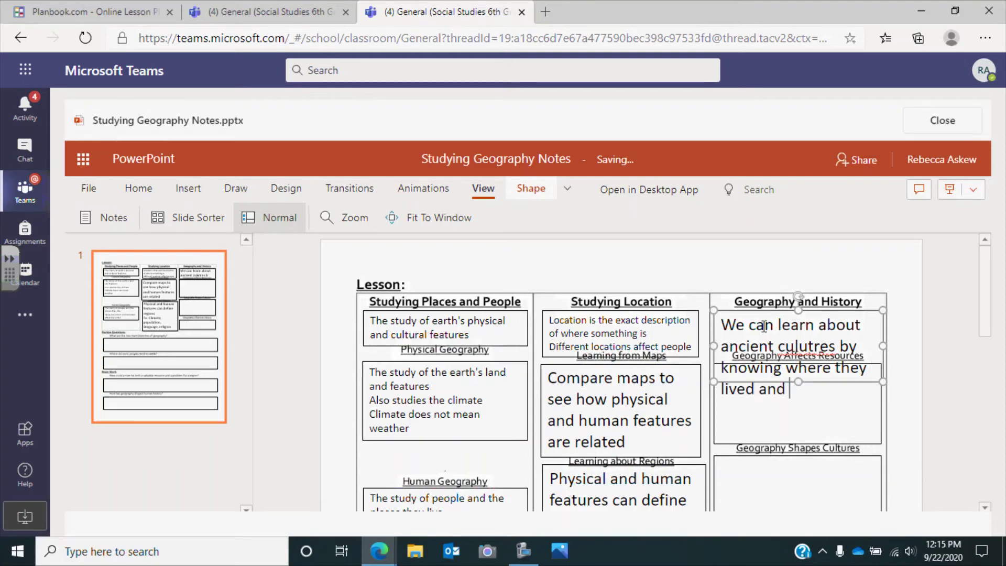
type("what the area ")
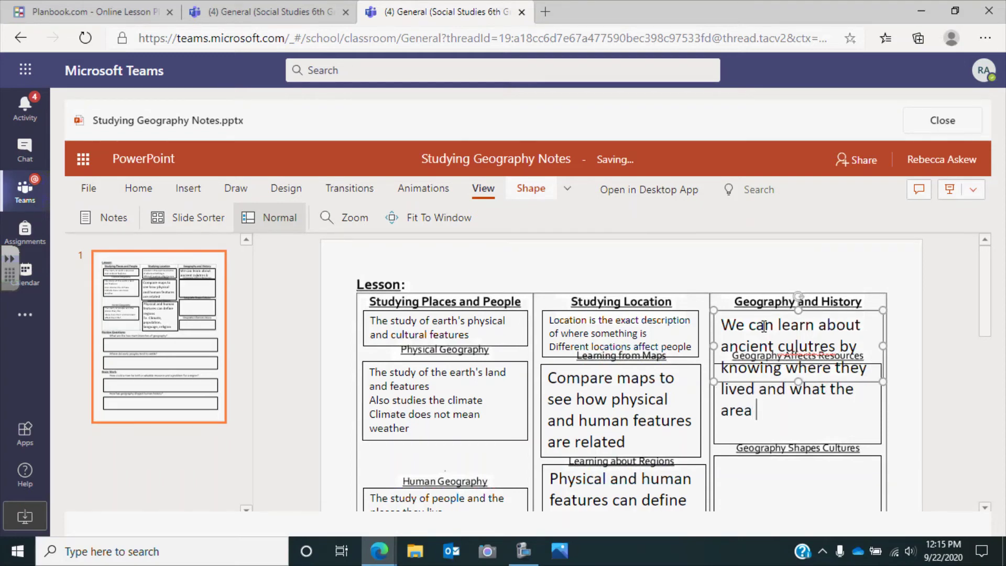
type("was like")
Reduce the font size of the entire Geography and History answer by three steps.
key("shift+Up")
key("shift+Up")
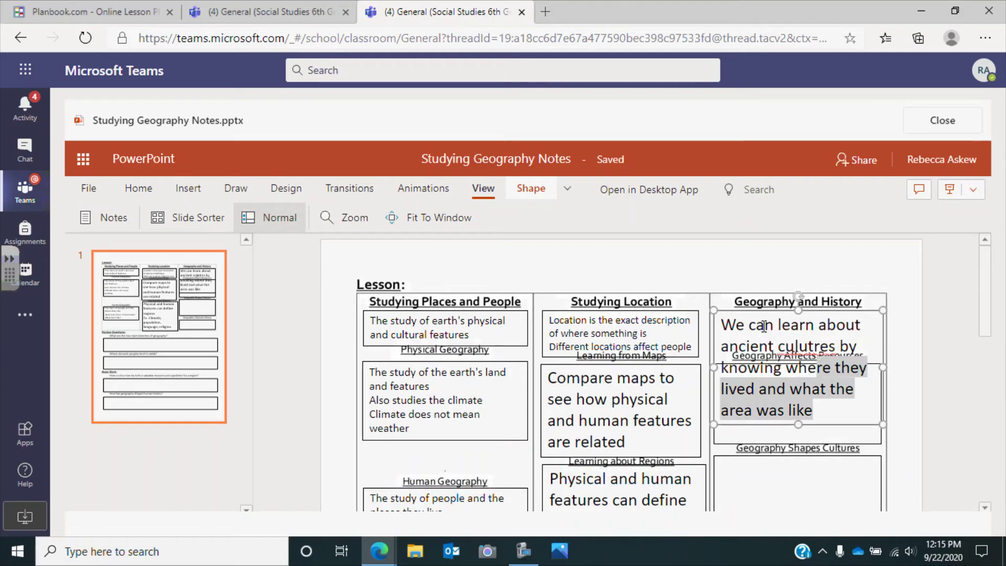
key("shift+Up")
key("shift+Up")
key("shift+Up")
key("ctrl+bracketleft")
key("ctrl+bracketleft")
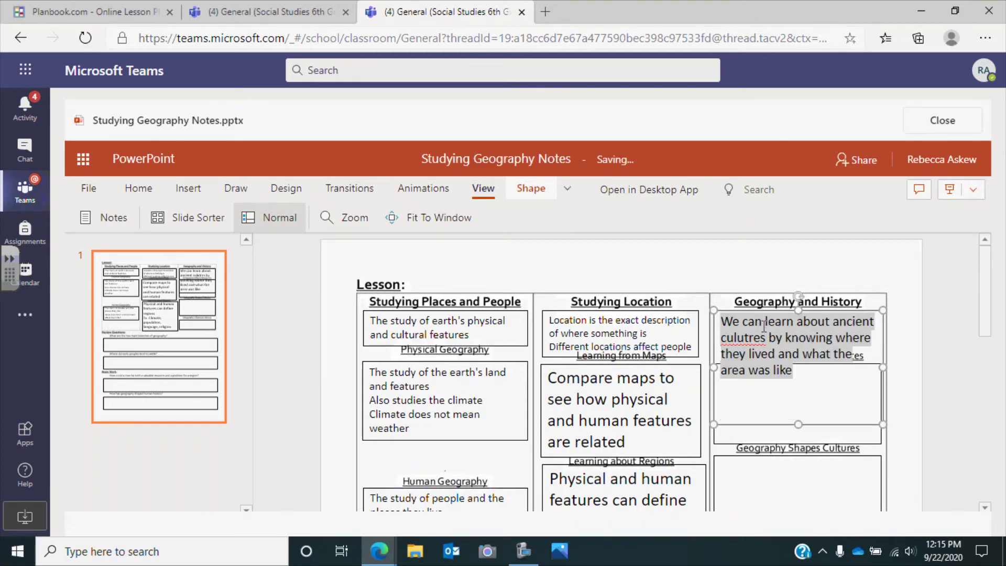
key("ctrl+bracketleft")
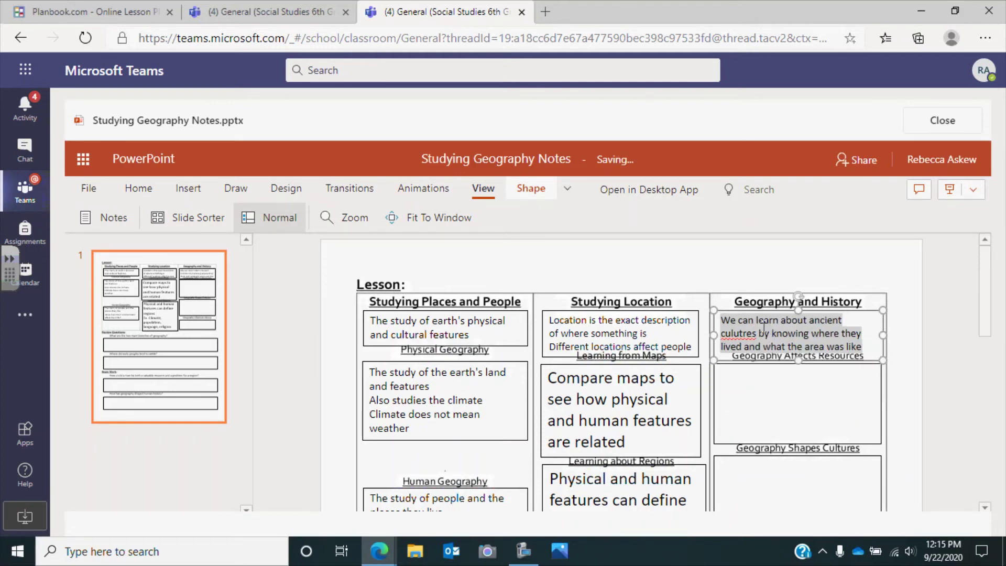
Correct the misspelled word "culutres" to "cultures" in the Geography and History answer and deselect the box.
left_click(733, 333)
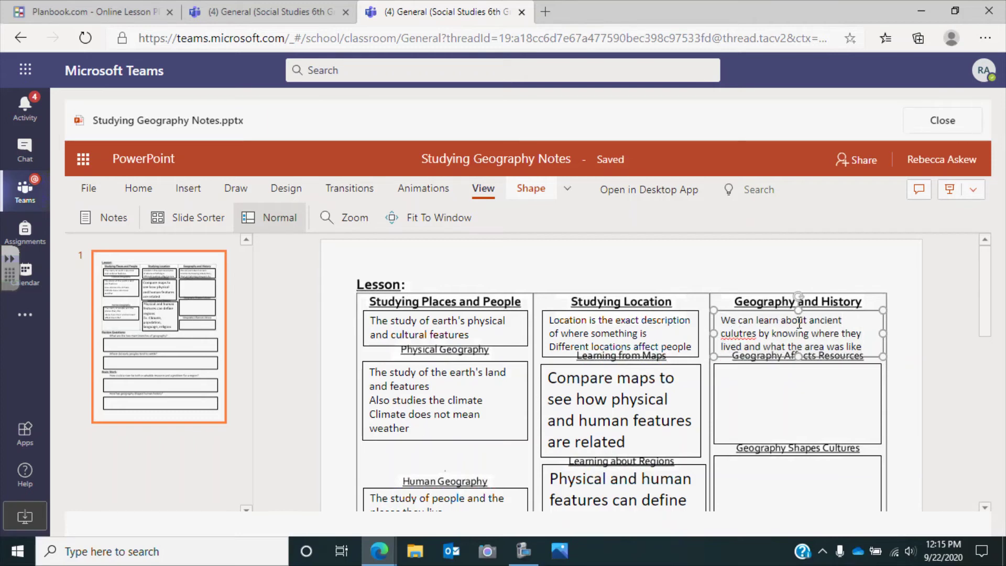
key("Delete")
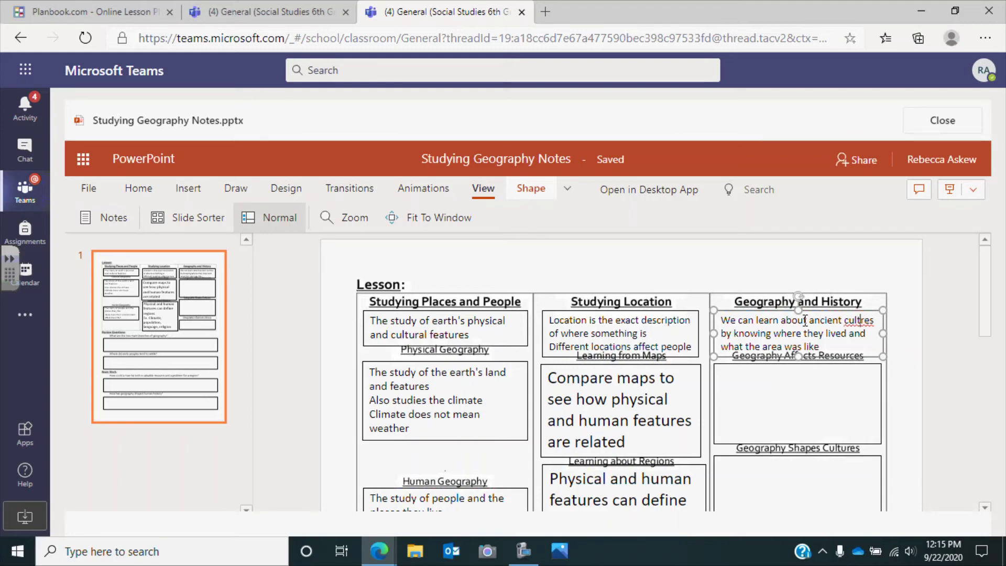
type("ultures by knowing where they")
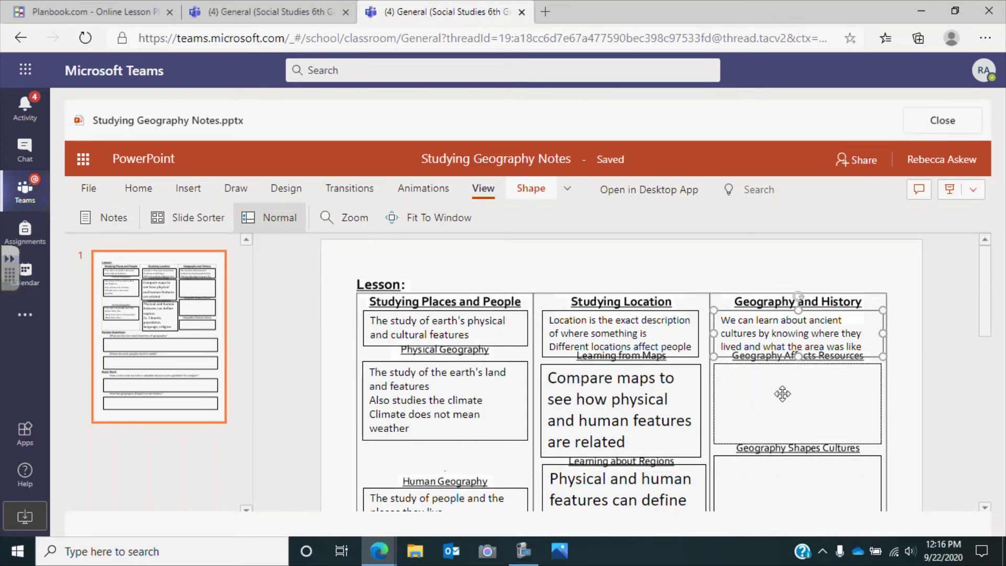
left_click(950, 384)
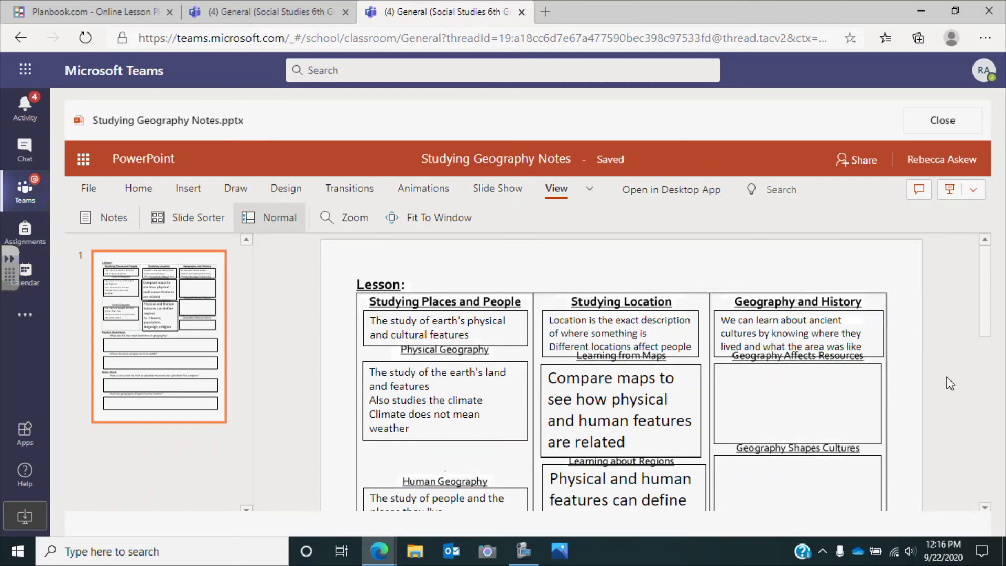
Begin the answer in the Geography Affects Resources box with "Early people settled in places tjat ja".
left_click(836, 393)
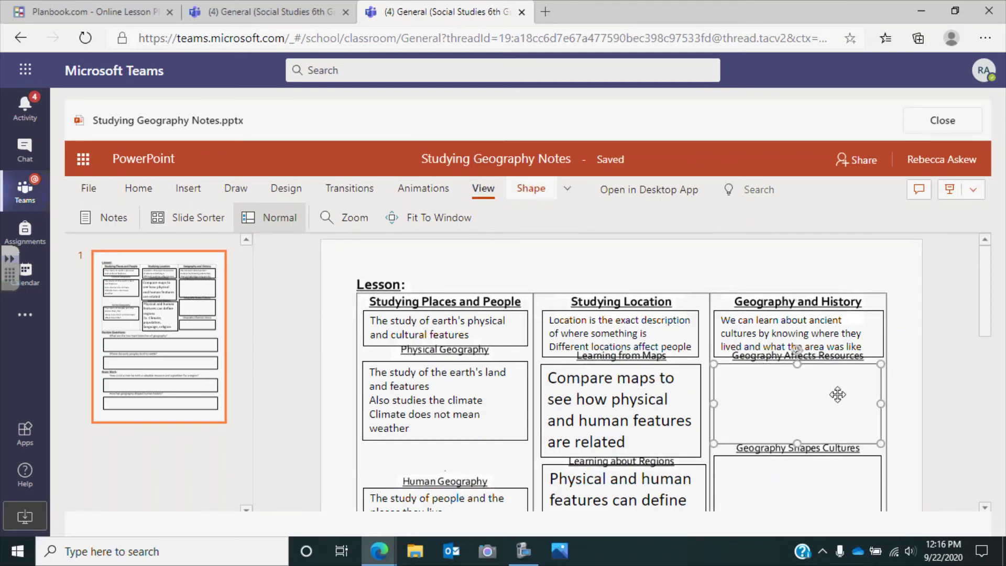
left_click(750, 391)
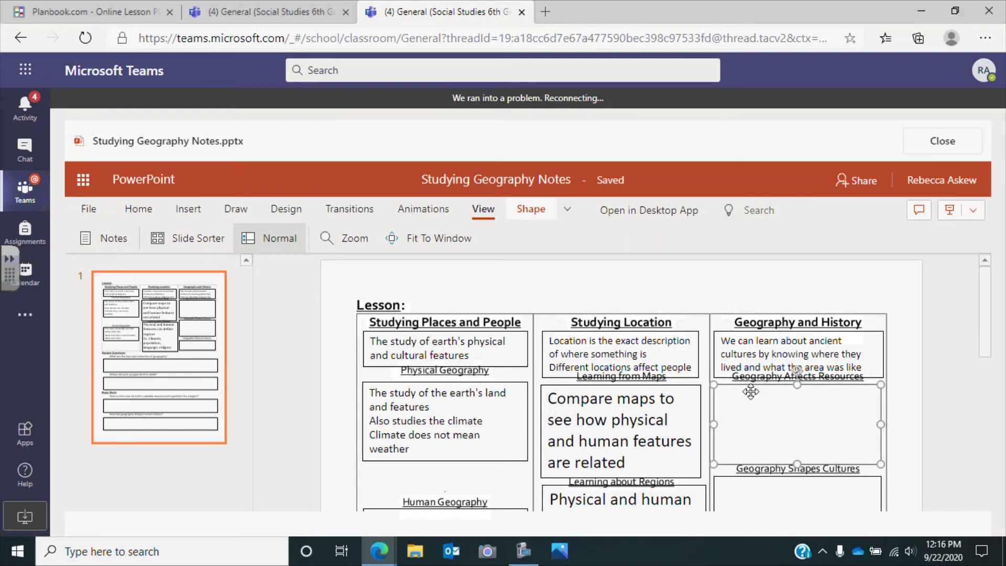
type("Early people ")
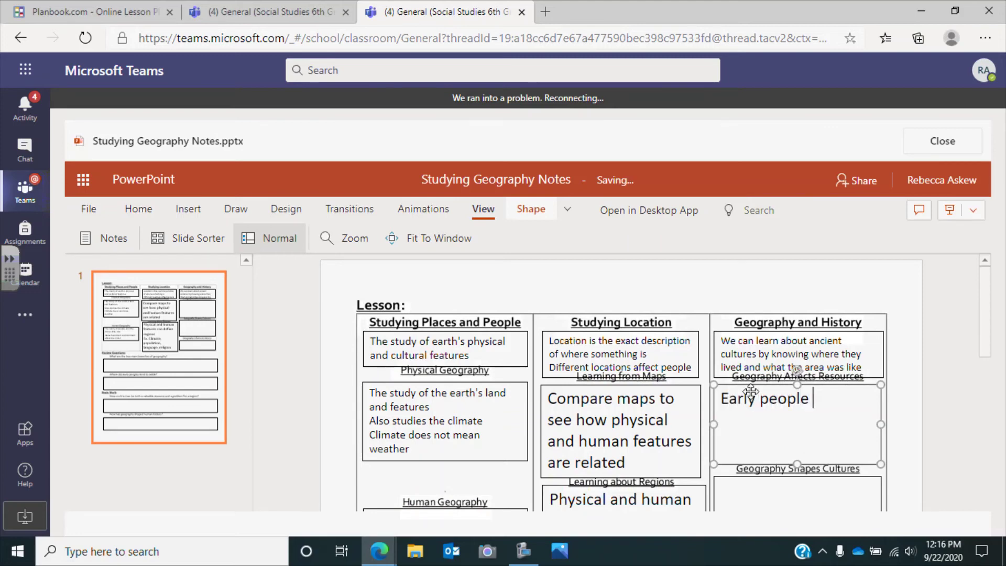
type("settled in ")
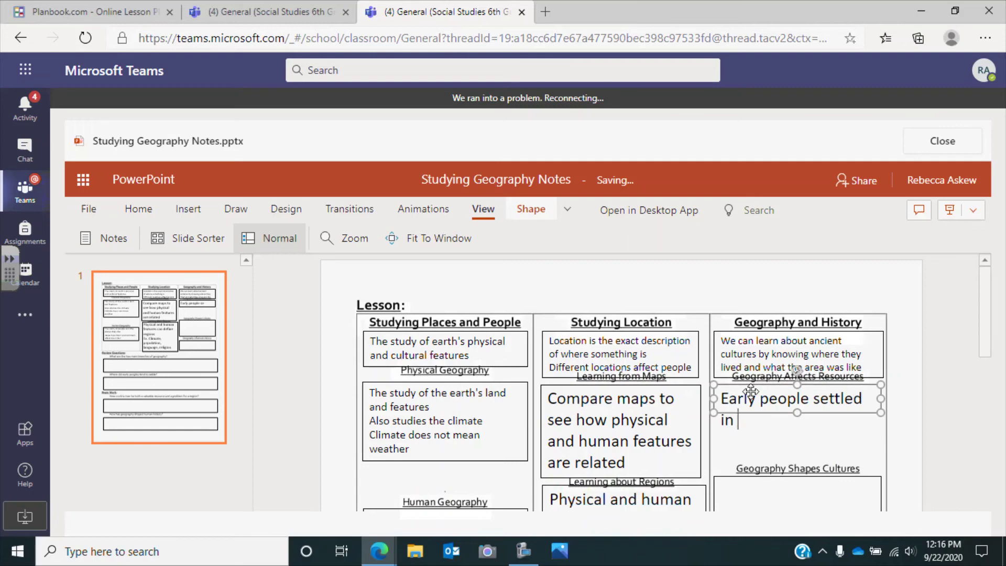
type("places tjat ja")
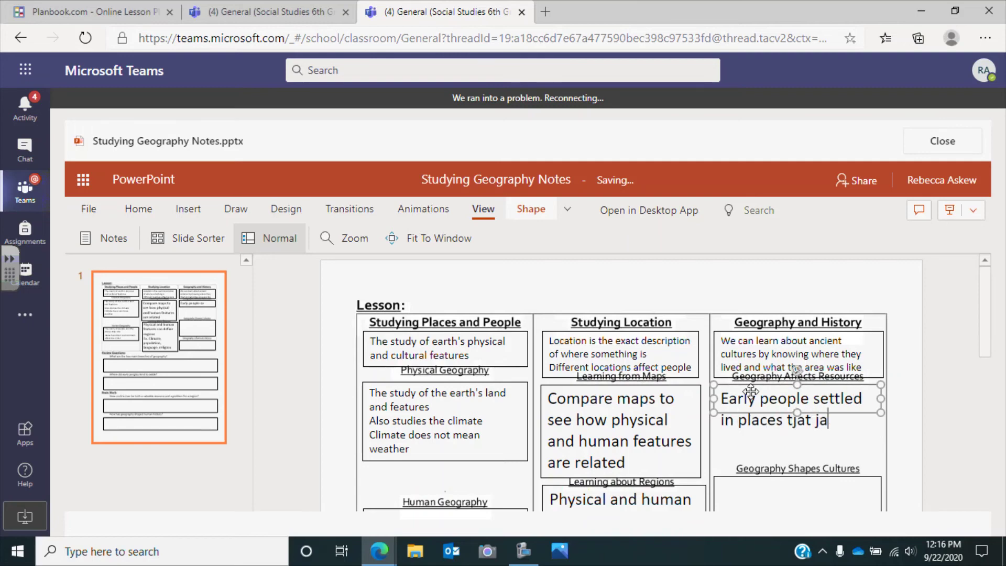